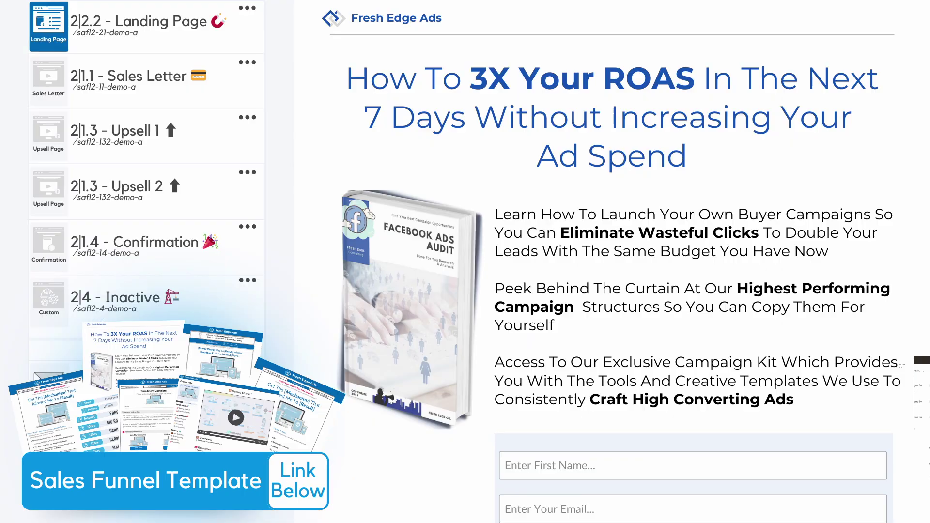
# Step: View the sales funnel template's Sales Letter, Upsell 1, Rapport campaign and membership portal steps
pyautogui.click(49, 80)
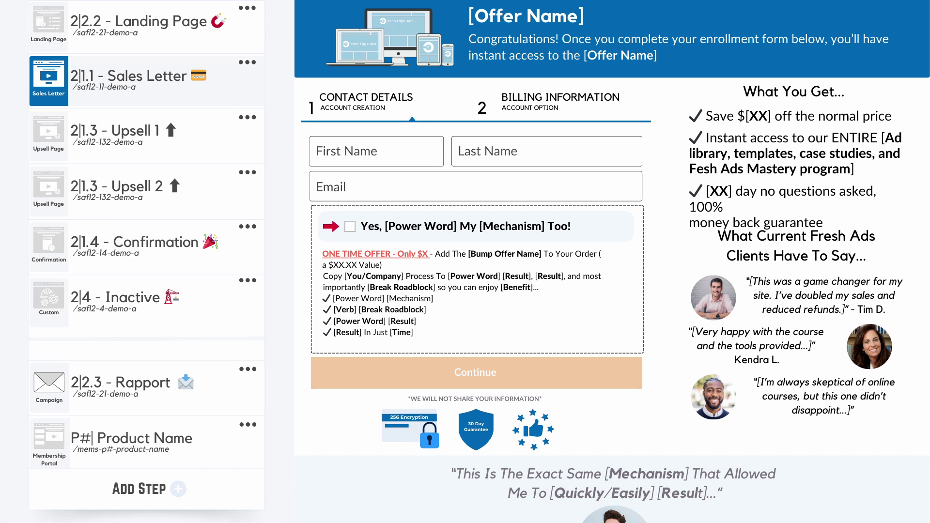
pyautogui.click(48, 135)
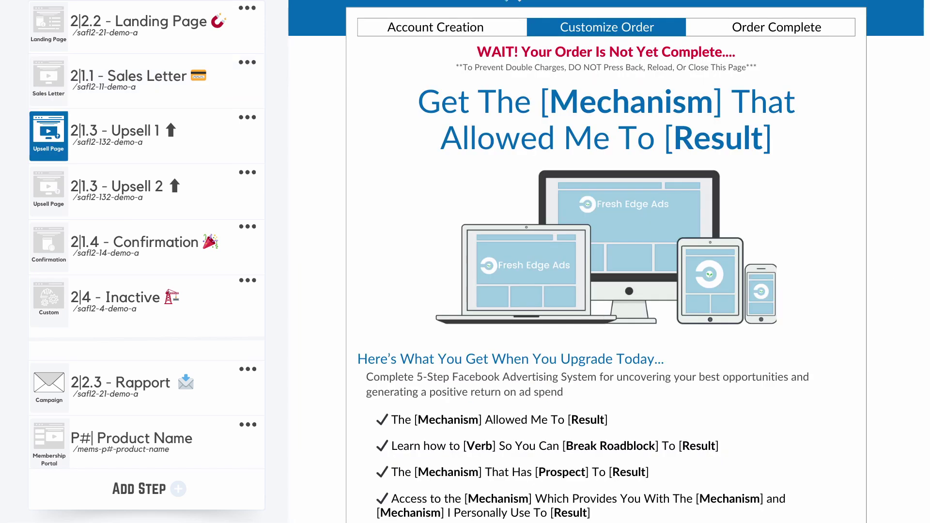
pyautogui.click(48, 388)
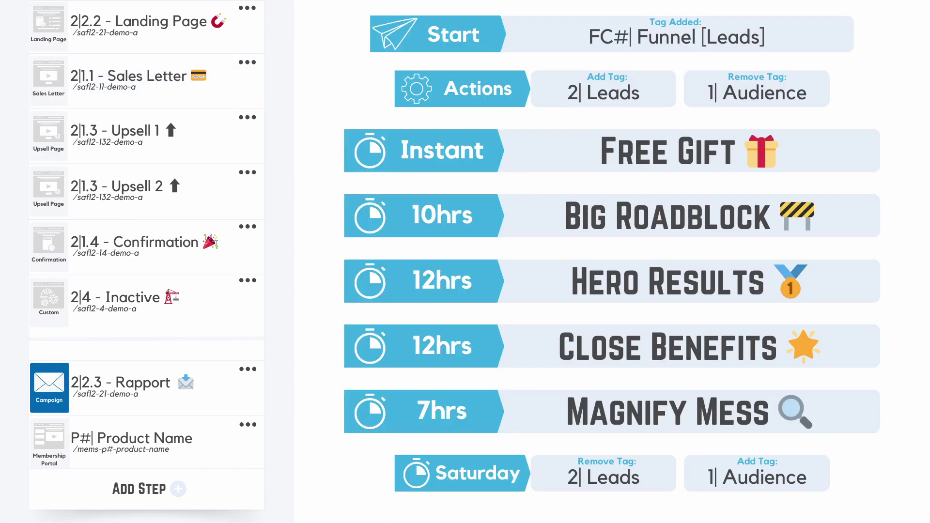
pyautogui.click(48, 442)
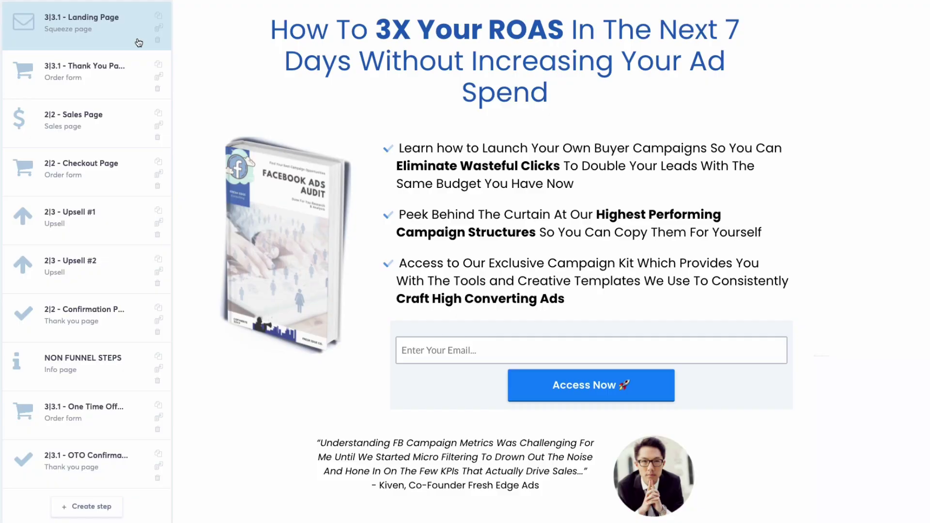
# Step: View the example funnel's Thank You, Sales, Checkout, Upsell #1 and Upsell #2 pages
pyautogui.click(131, 87)
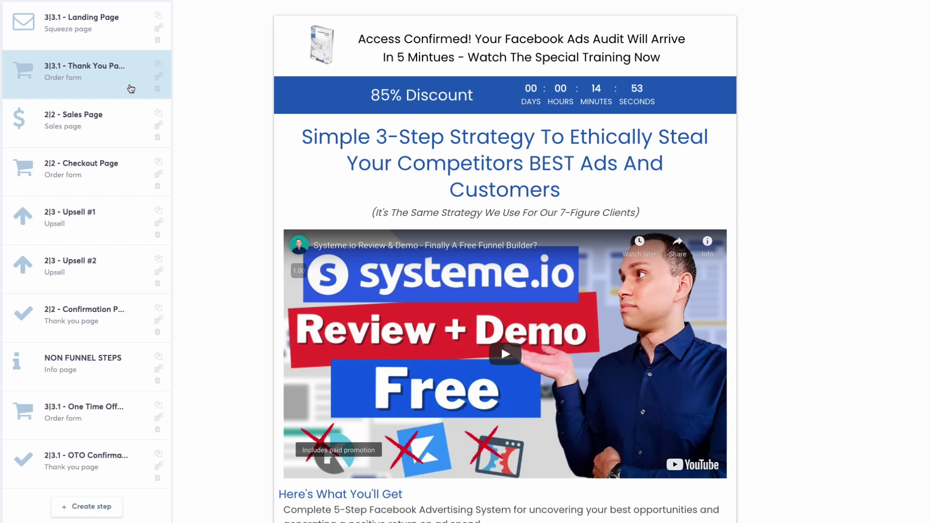
pyautogui.click(128, 130)
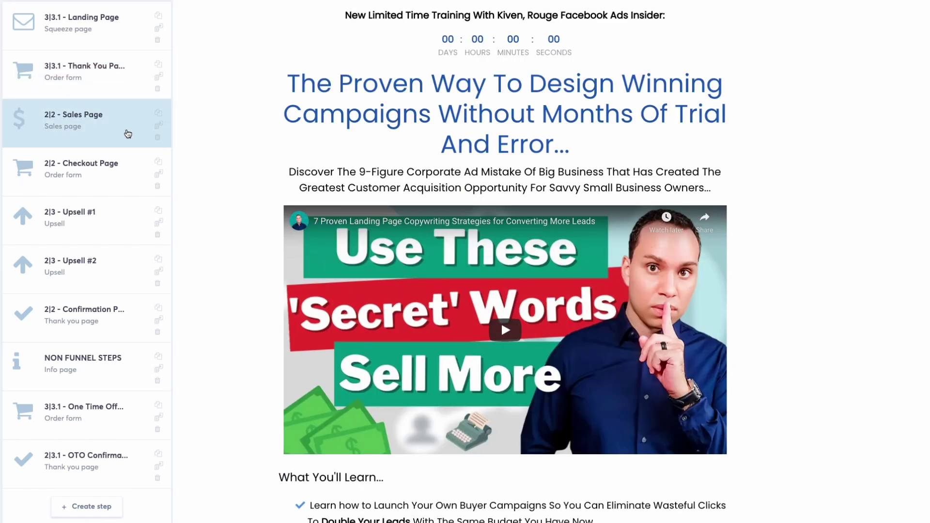
pyautogui.click(126, 176)
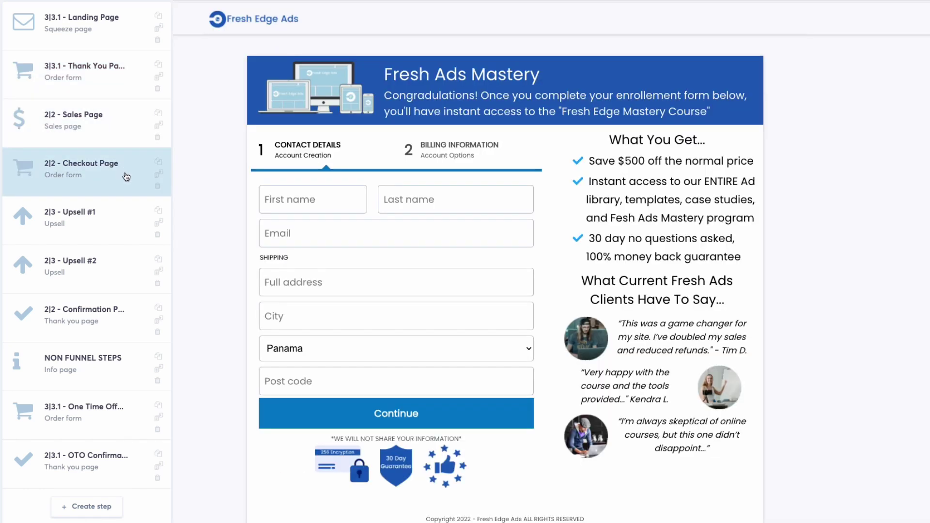
pyautogui.click(126, 224)
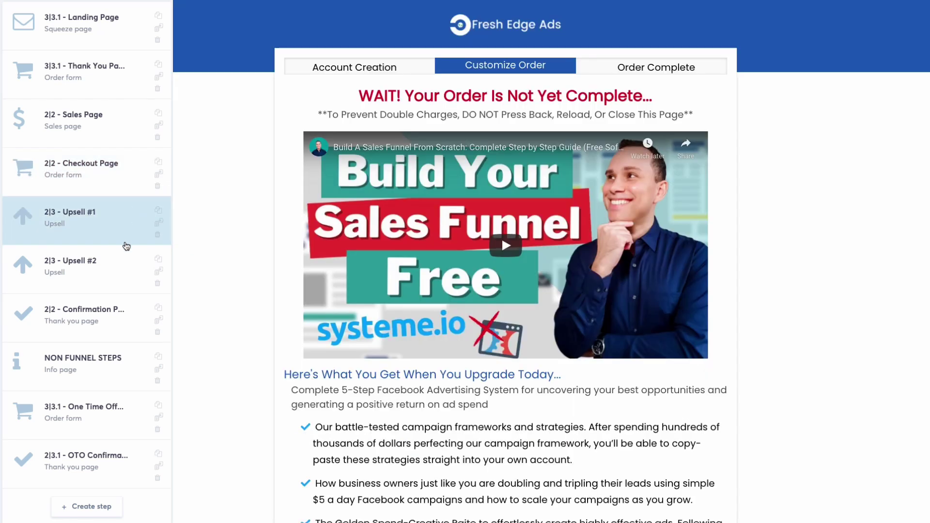
pyautogui.click(125, 271)
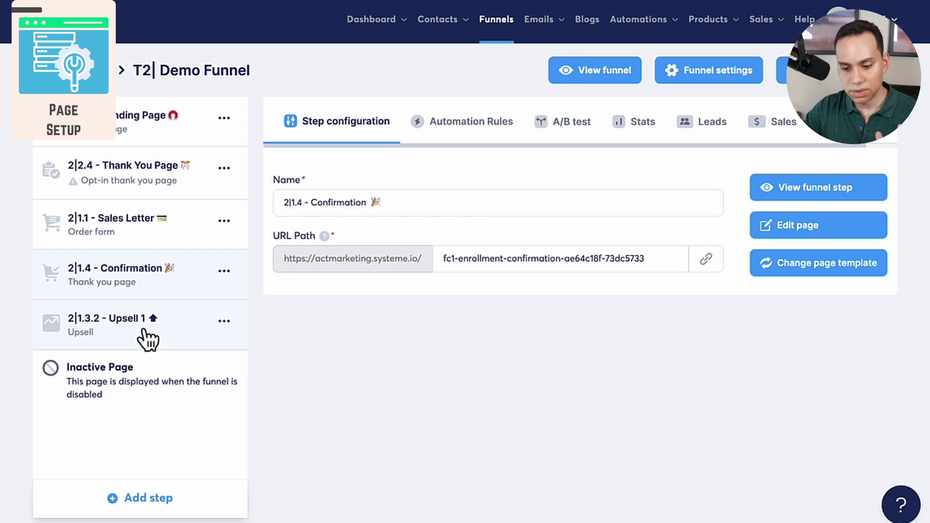
pyautogui.click(140, 502)
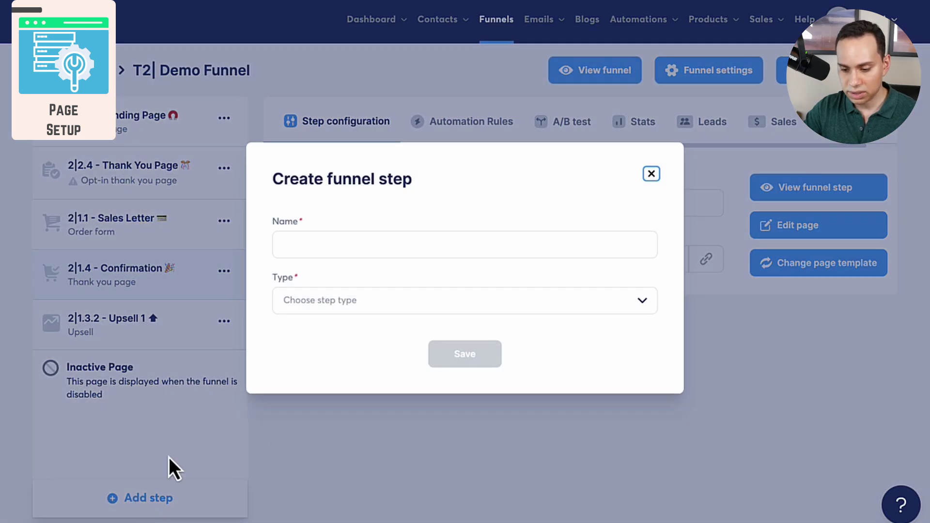
pyautogui.click(373, 296)
pyautogui.scroll(-3, 374, 385)
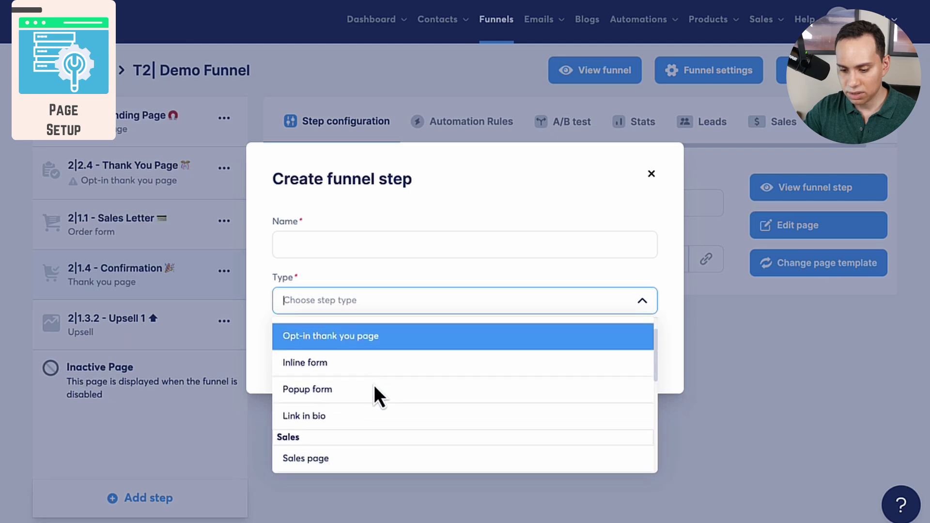
pyautogui.scroll(-4, 374, 385)
pyautogui.scroll(1, 371, 373)
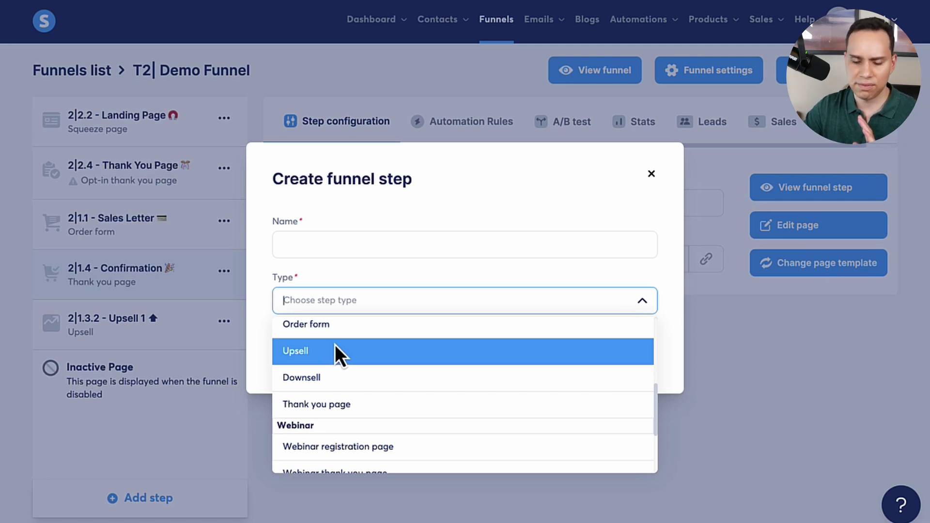
pyautogui.click(353, 347)
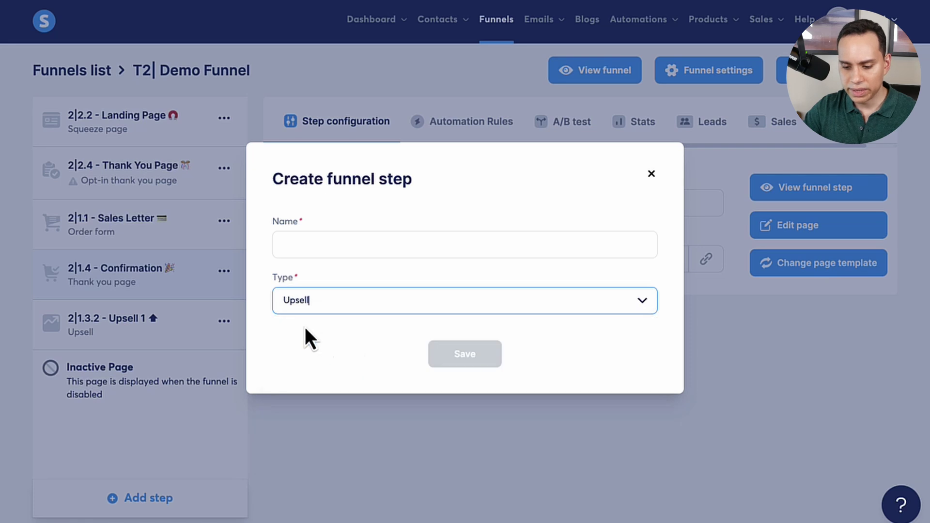
pyautogui.click(315, 249)
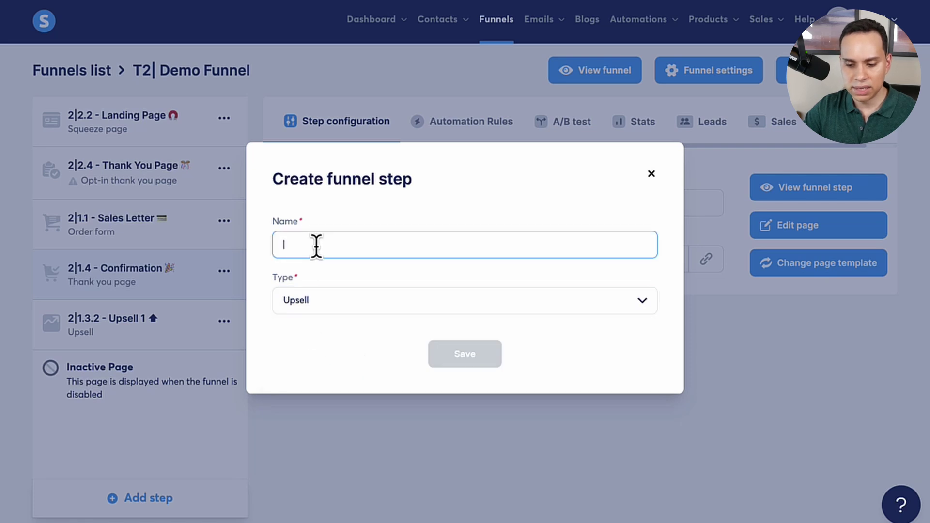
pyautogui.click(651, 175)
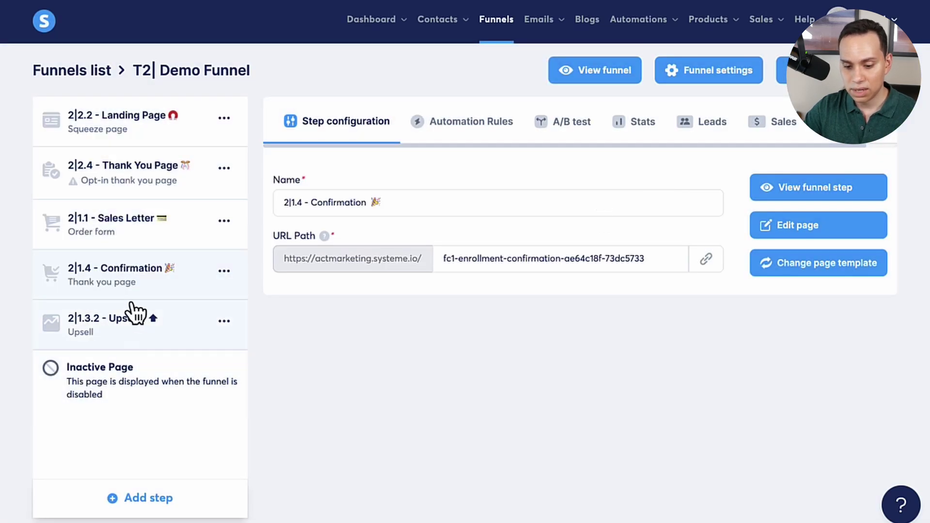
# Step: Move the 2|1.3.2 - Upsell 1 step above the Confirmation step and open its page for editing
pyautogui.moveTo(136, 336); pyautogui.dragTo(141, 276)
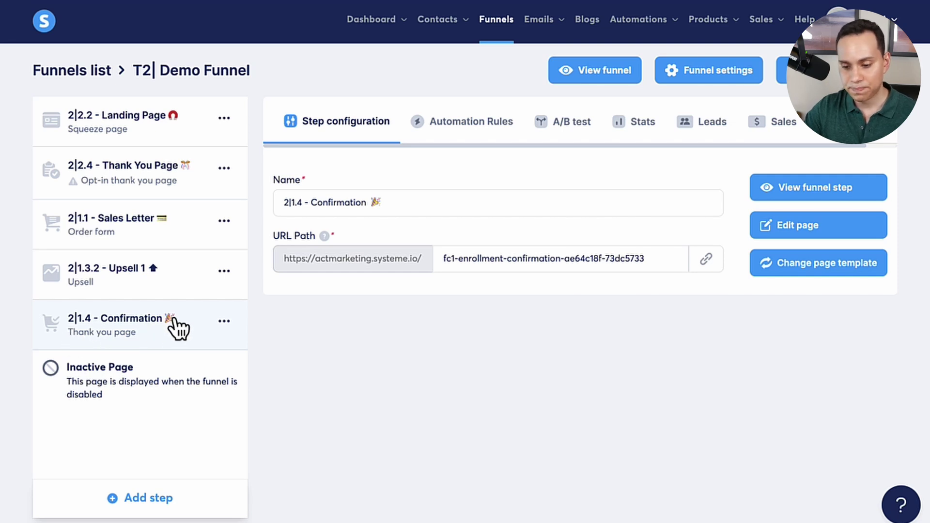
pyautogui.click(167, 281)
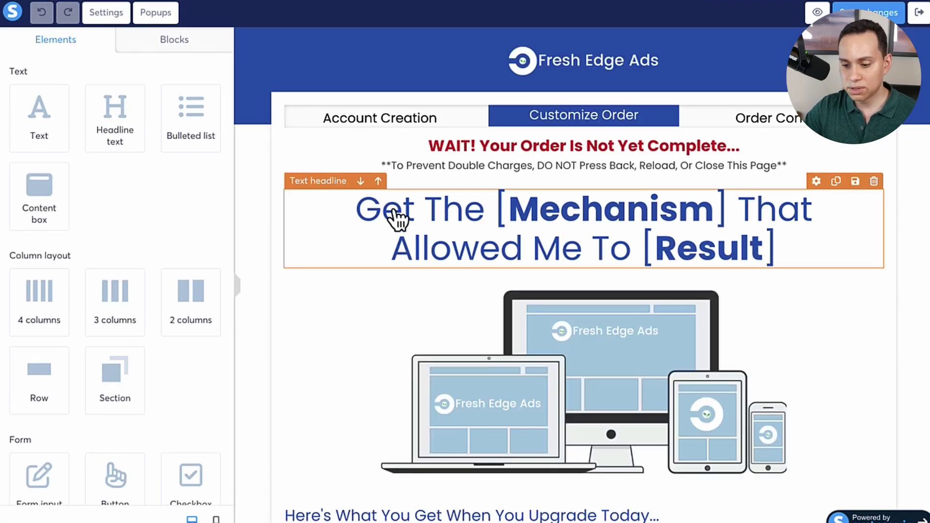
pyautogui.scroll(-10, 291, 178)
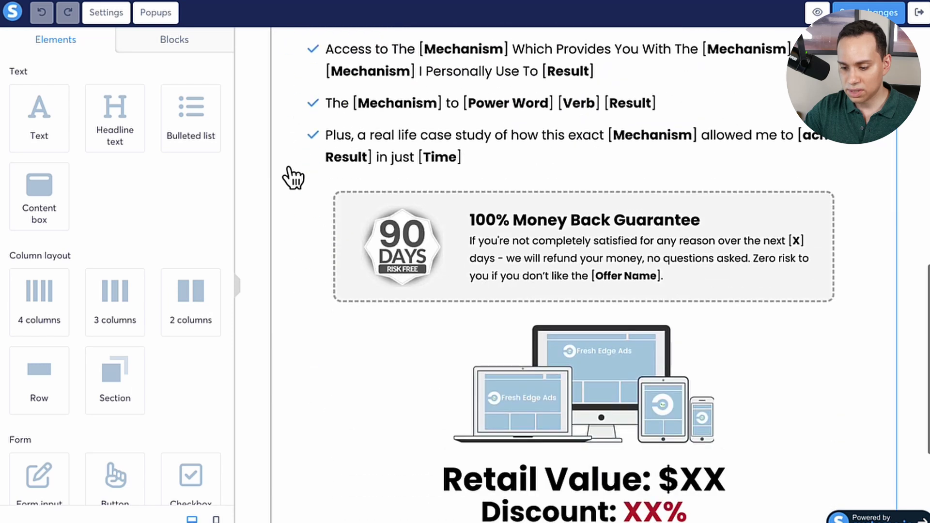
pyautogui.scroll(-5, 290, 178)
pyautogui.scroll(15, 291, 177)
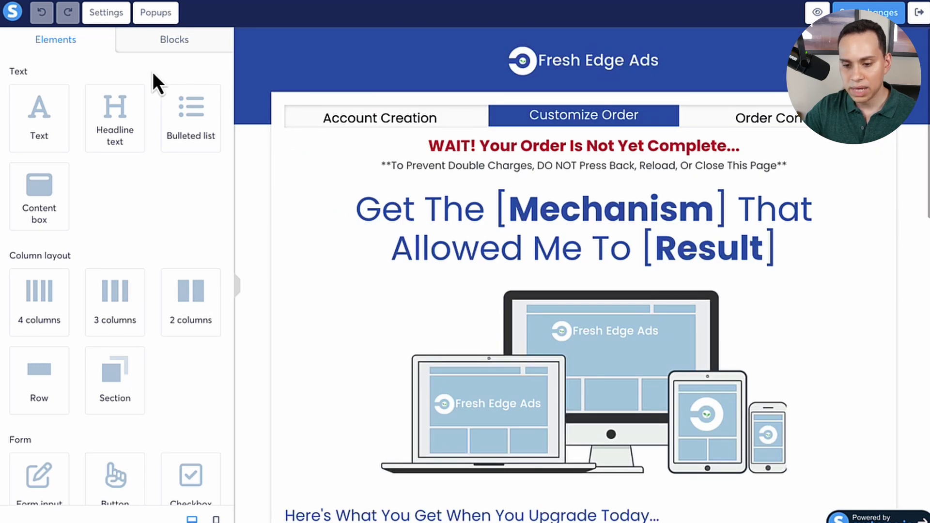
# Step: Examine the upsell page's settings, from default typography and heading font to search engine visibility, tracking and affiliation
pyautogui.click(105, 14)
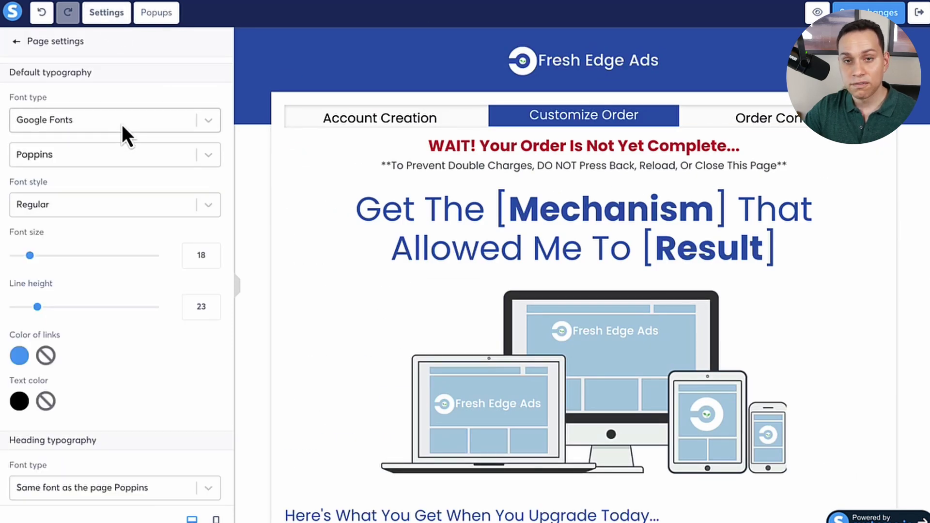
pyautogui.scroll(-2, 122, 127)
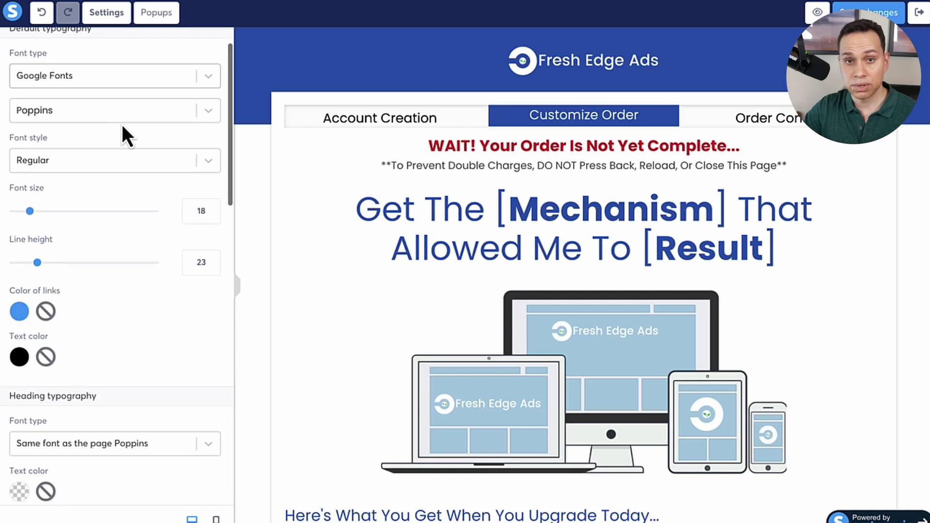
pyautogui.click(209, 76)
pyautogui.click(210, 77)
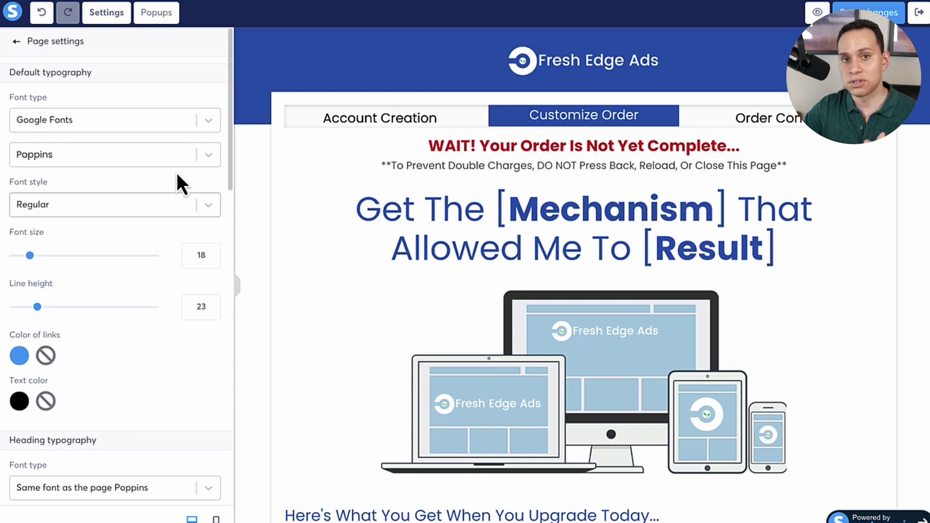
pyautogui.scroll(-5, 177, 173)
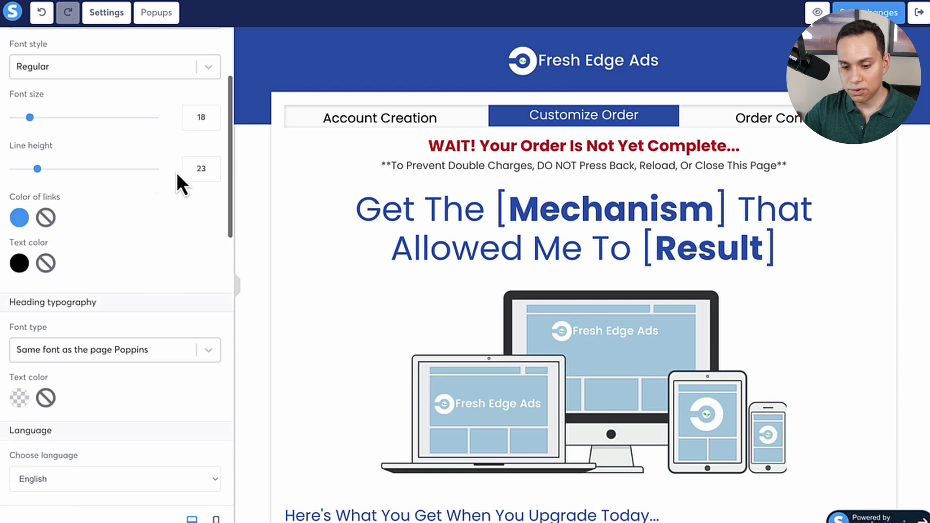
pyautogui.scroll(-12, 179, 247)
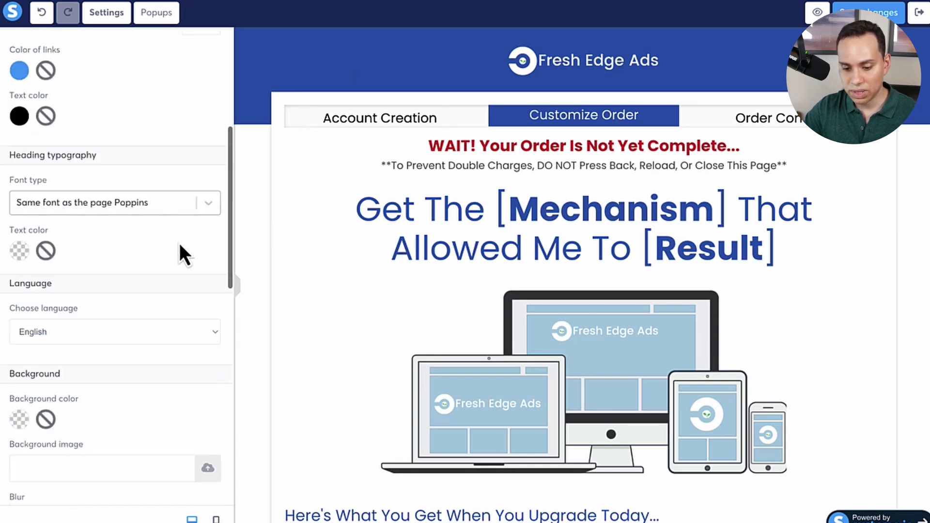
pyautogui.scroll(4, 156, 244)
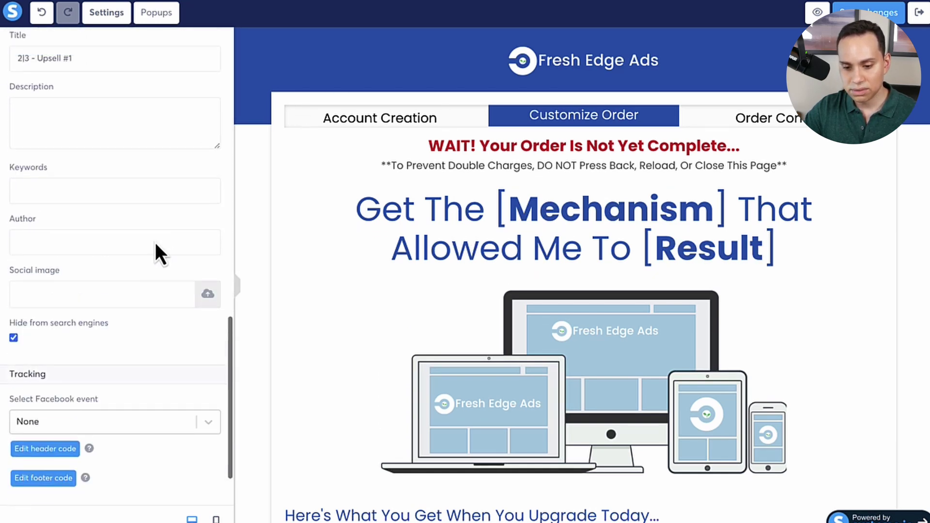
pyautogui.scroll(-1, 89, 250)
pyautogui.scroll(-3, 89, 249)
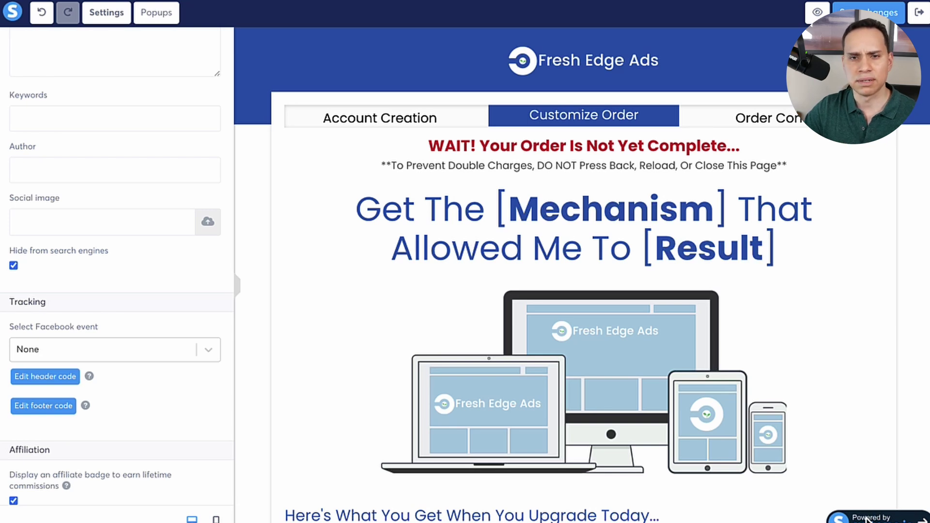
pyautogui.moveTo(2, 485)
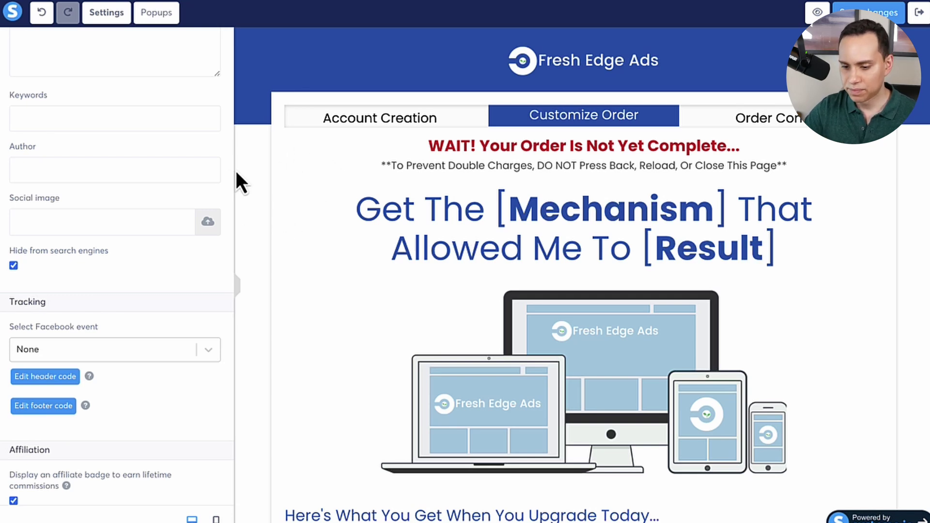
pyautogui.click(256, 170)
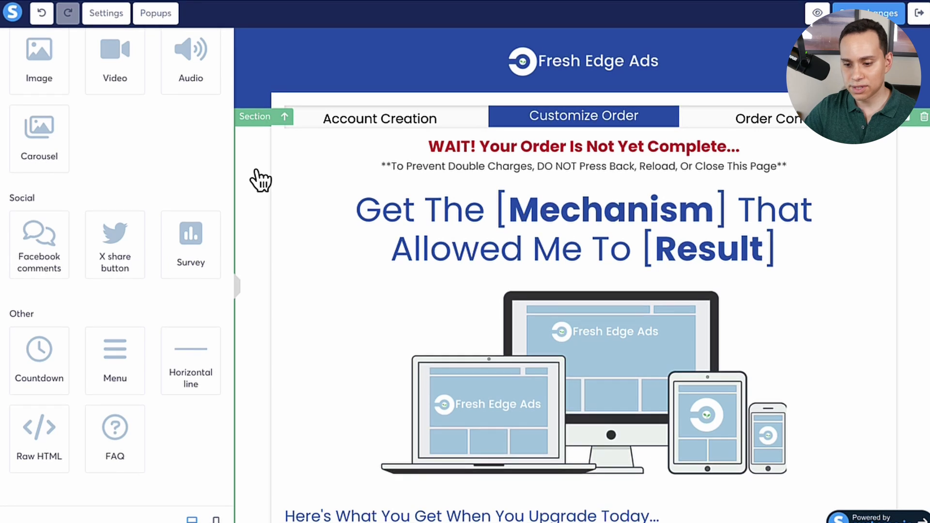
# Step: Inspect the margin and background color settings of the section behind the page's logo
pyautogui.scroll(-1, 260, 180)
pyautogui.scroll(1, 260, 165)
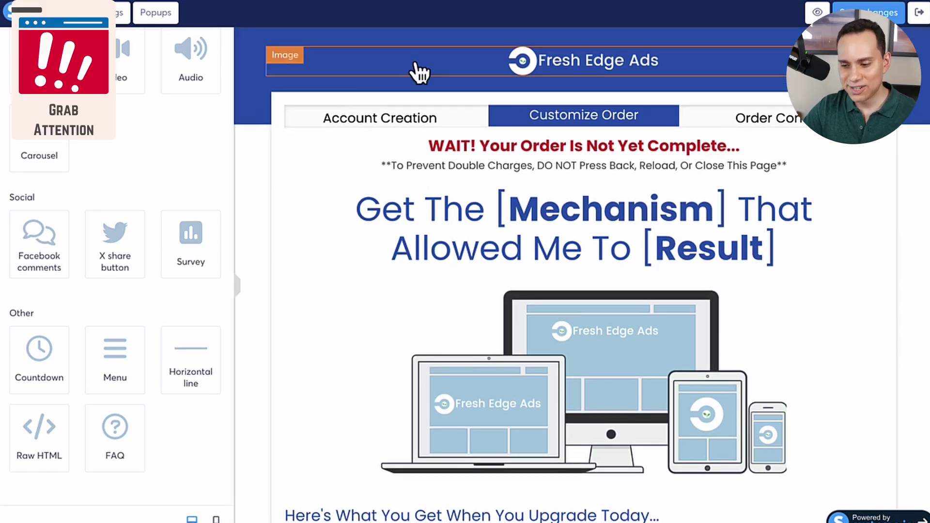
pyautogui.click(256, 53)
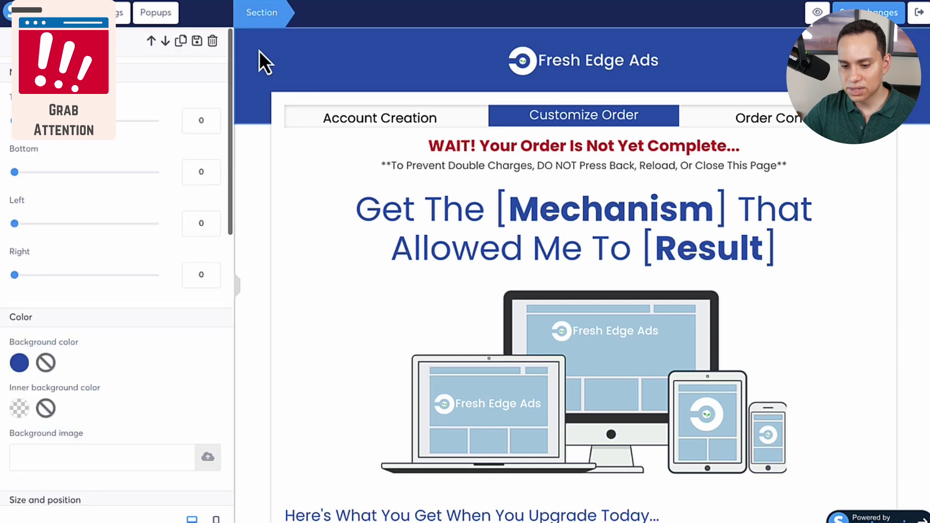
pyautogui.press('Escape')
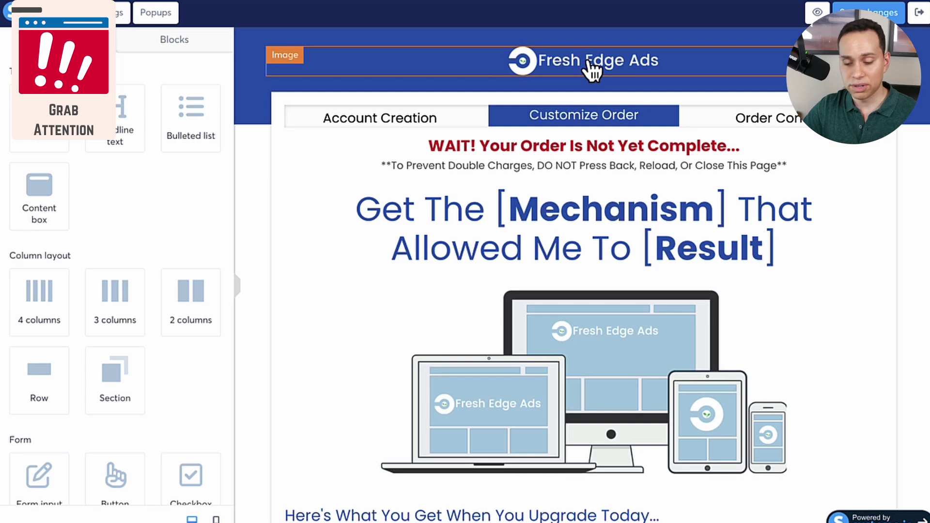
# Step: Replace the main headline with the example document's "Access Our Facebook Funnel Library To Ethically Steal Your Competitors Best Campaigns", pasted without formatting
pyautogui.scroll(-1, 592, 70)
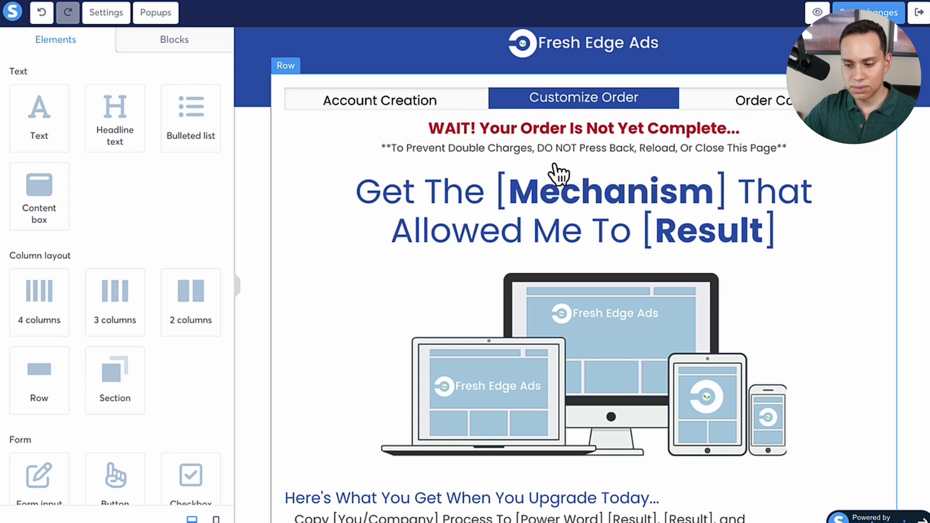
pyautogui.scroll(-1, 562, 160)
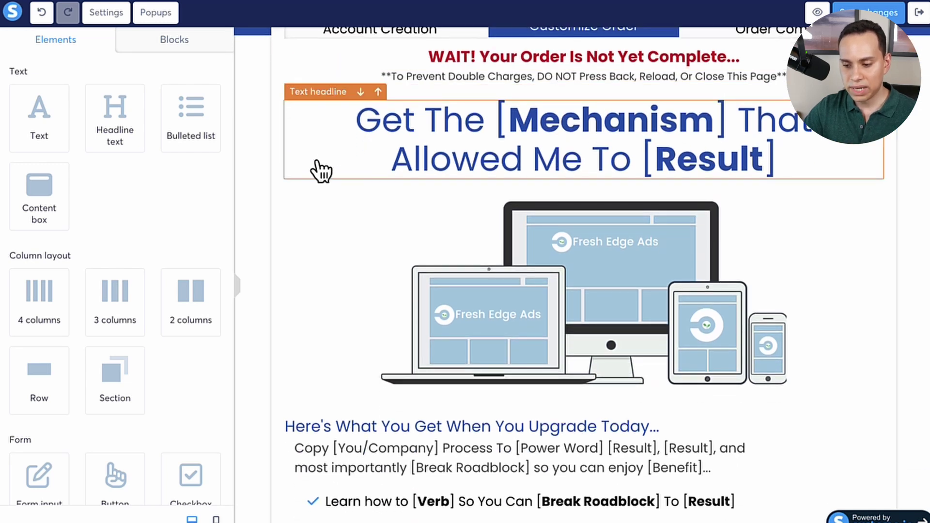
pyautogui.click(316, 159)
pyautogui.scroll(1, 315, 160)
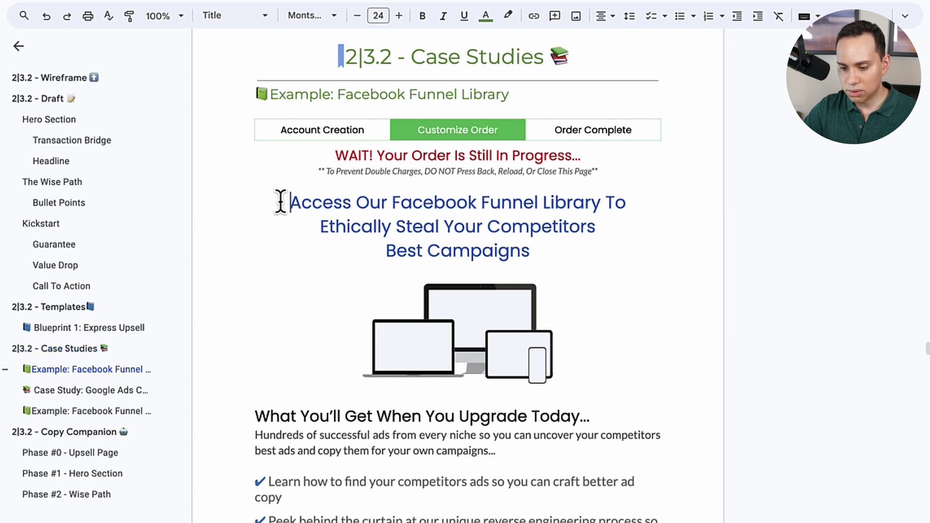
pyautogui.keyDown('shift'); pyautogui.click(538, 249); pyautogui.keyUp('shift')
pyautogui.hotkey('ctrl', 'c')
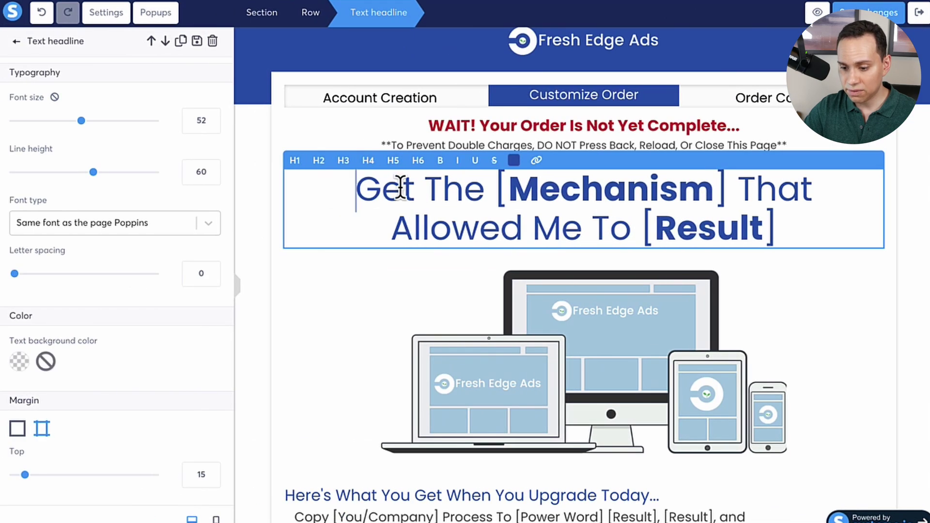
pyautogui.hotkey('ctrl', 'a')
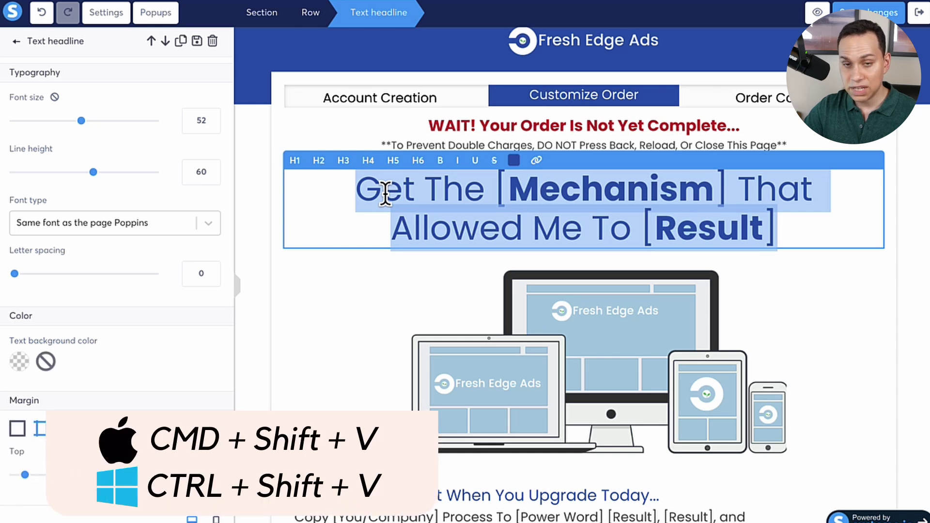
pyautogui.hotkey('ctrl', 'shift', 'v')
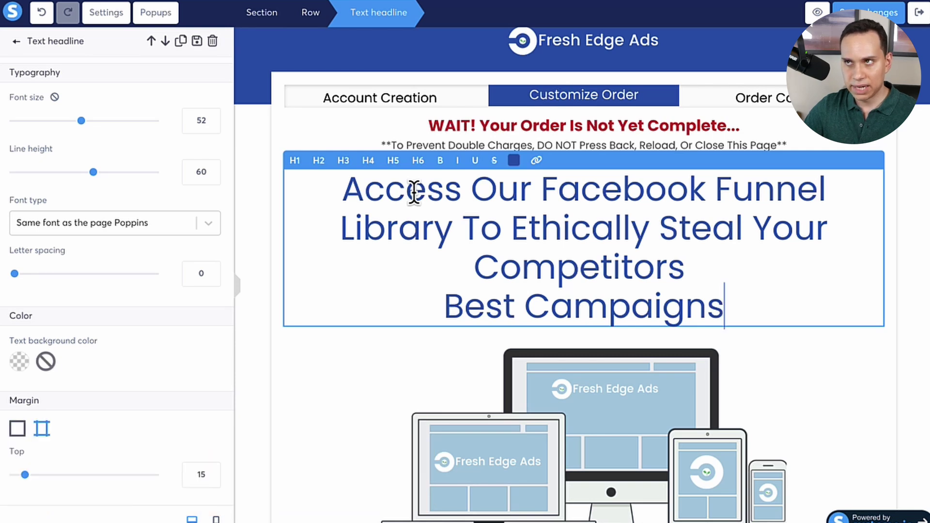
# Step: Remove the line break before "Best Campaigns" so the headline's last words flow on from "Competitors"
pyautogui.press('Home')
pyautogui.press('BackSpace')
pyautogui.press('Home')
pyautogui.press('BackSpace')
pyautogui.press('Up')
pyautogui.press('BackSpace')
pyautogui.hotkey('ctrl', 'z')
pyautogui.click(280, 317)
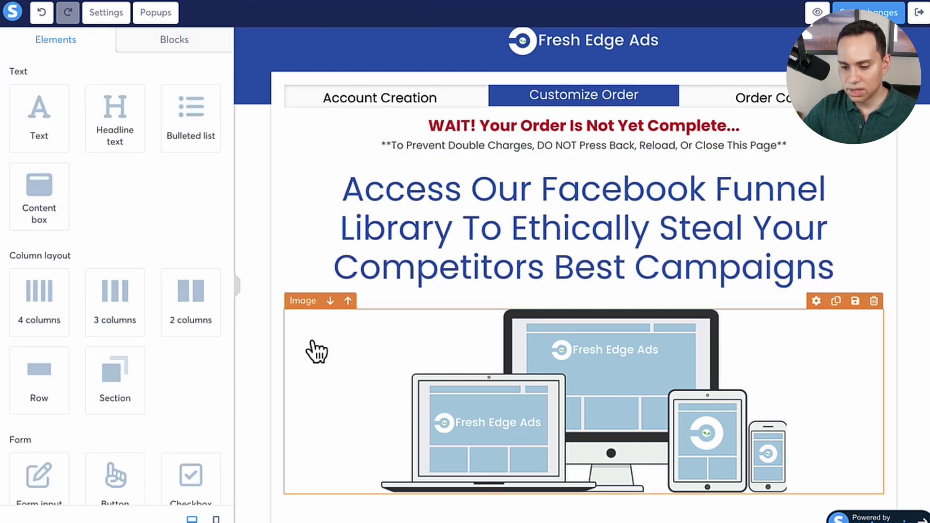
# Step: Set the main headline's right and left margins to 75
pyautogui.click(306, 227)
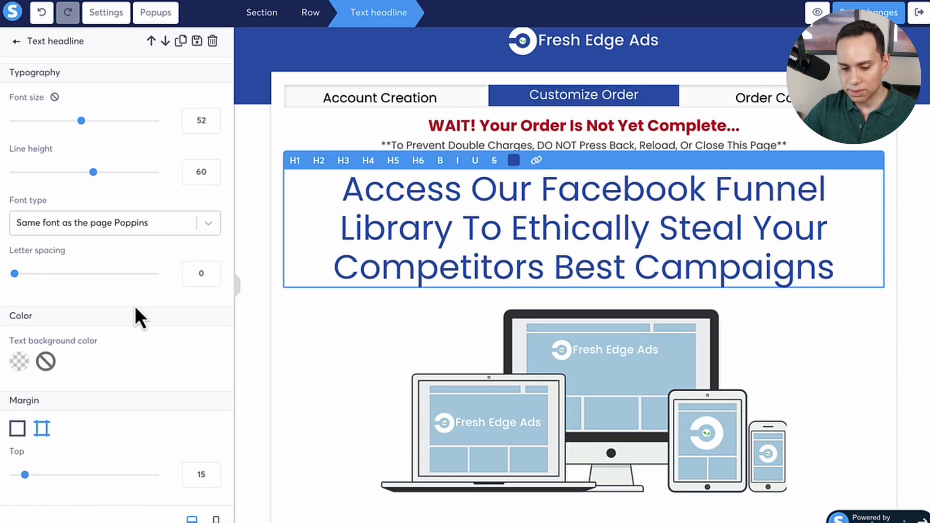
pyautogui.scroll(-4, 135, 306)
pyautogui.scroll(-2, 135, 306)
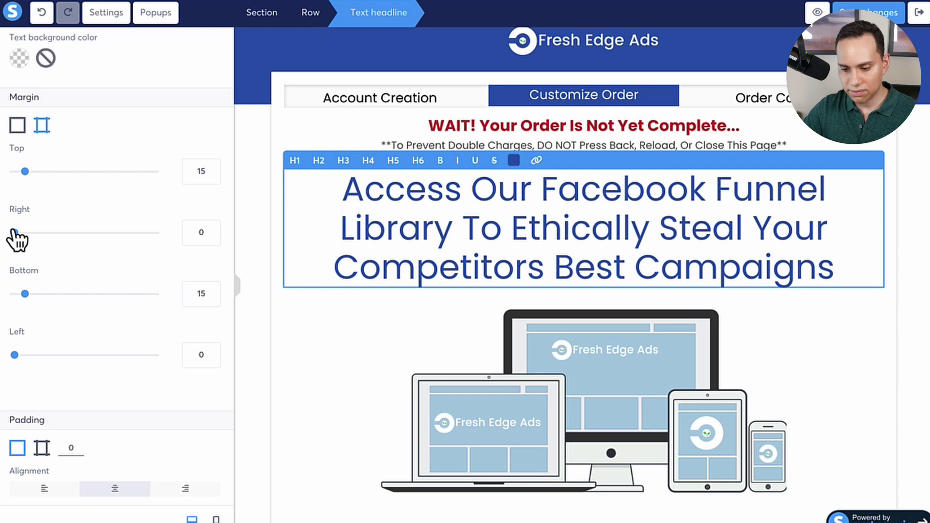
pyautogui.moveTo(14, 232); pyautogui.dragTo(48, 231)
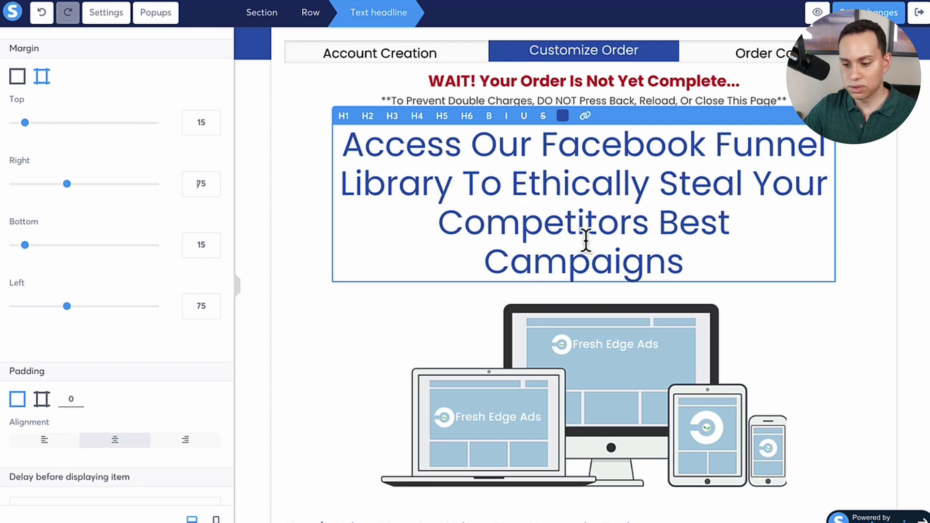
pyautogui.click(303, 207)
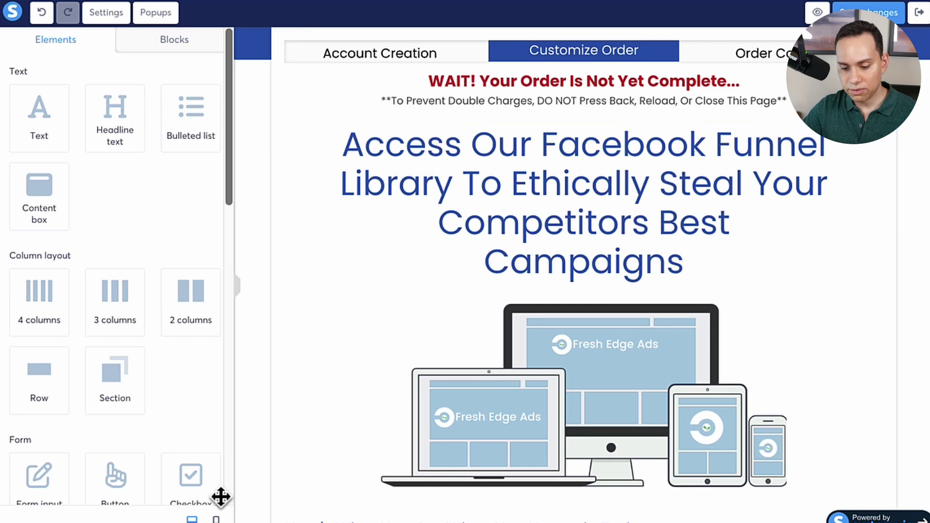
# Step: Check the headline's layout and margin settings in the mobile view, and return to the desktop view
pyautogui.click(217, 519)
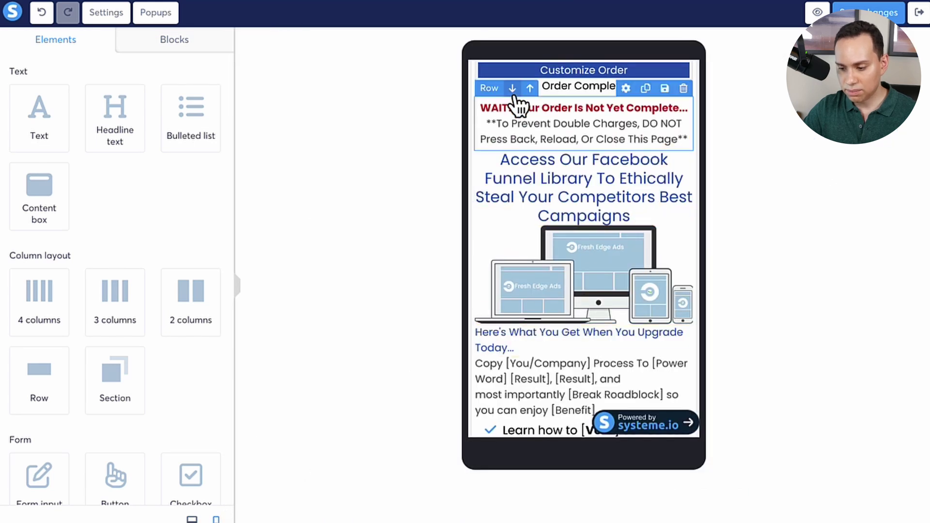
pyautogui.click(530, 185)
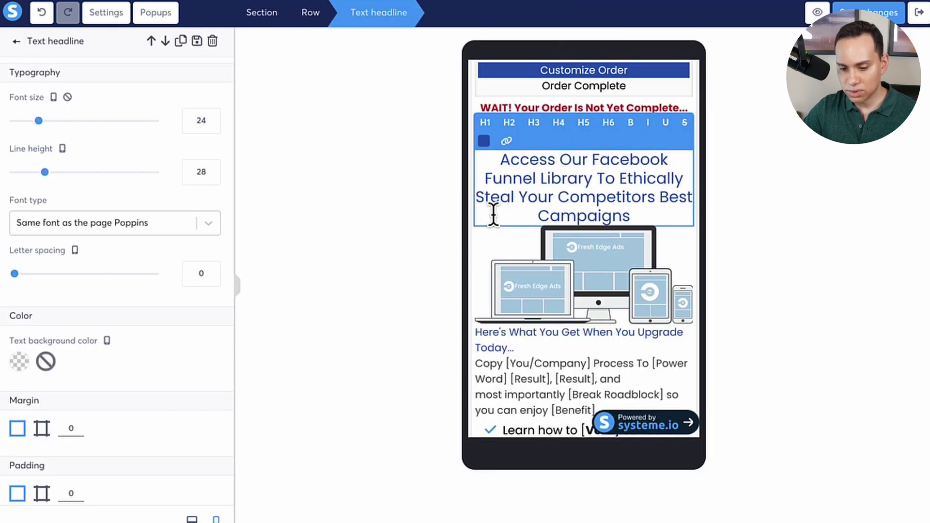
pyautogui.scroll(-5, 109, 302)
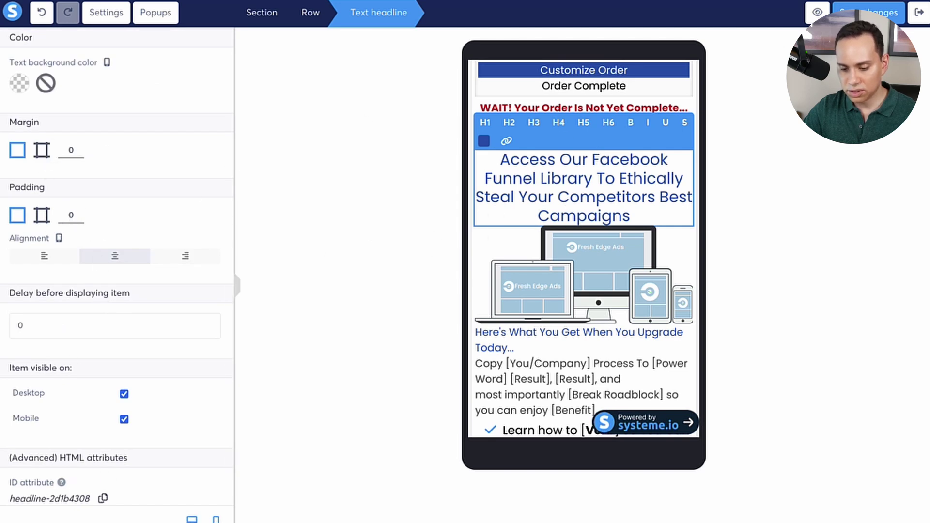
pyautogui.click(192, 519)
pyautogui.scroll(2, 412, 245)
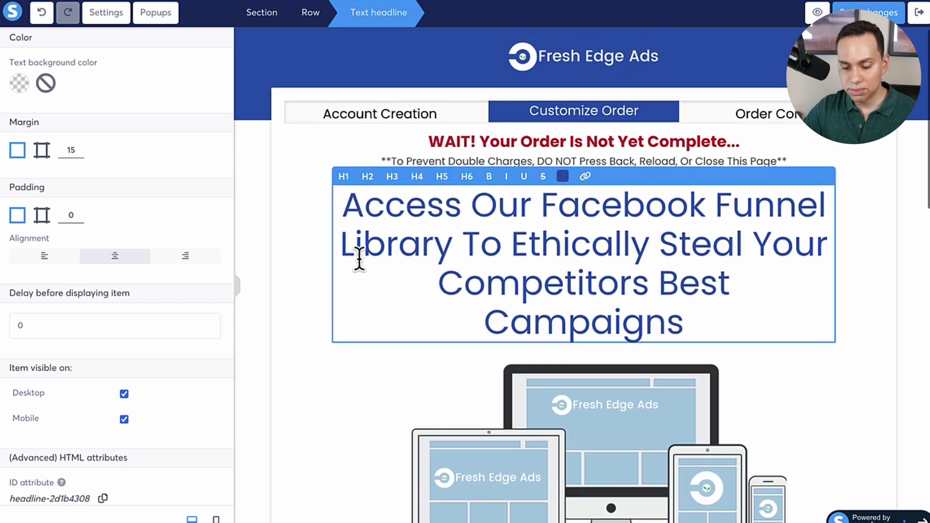
pyautogui.click(289, 229)
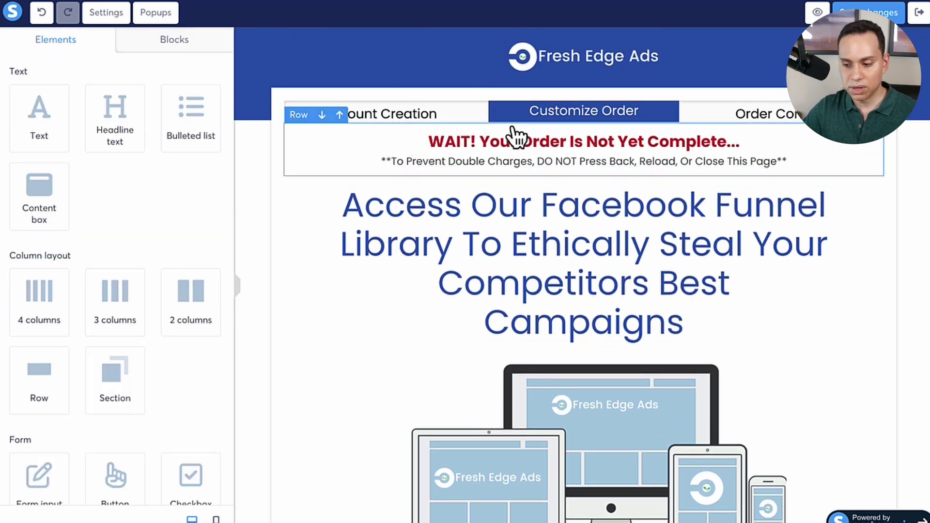
# Step: Inspect the image settings and file upload option of the device mockup below the headline
pyautogui.scroll(-5, 519, 171)
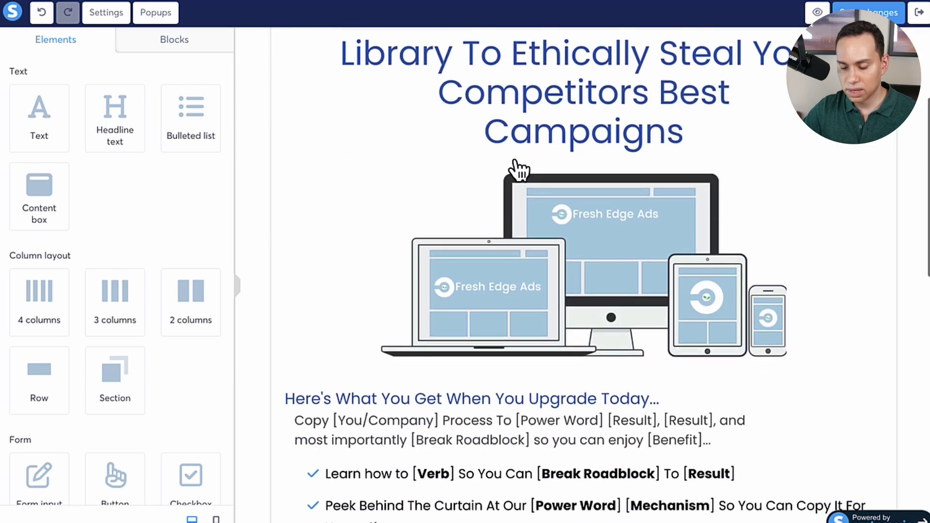
pyautogui.scroll(-2, 519, 169)
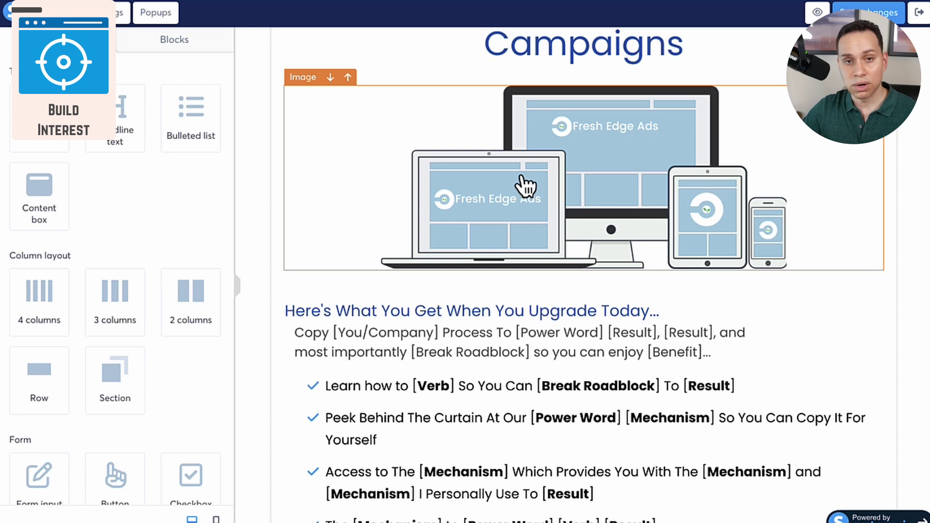
pyautogui.click(526, 186)
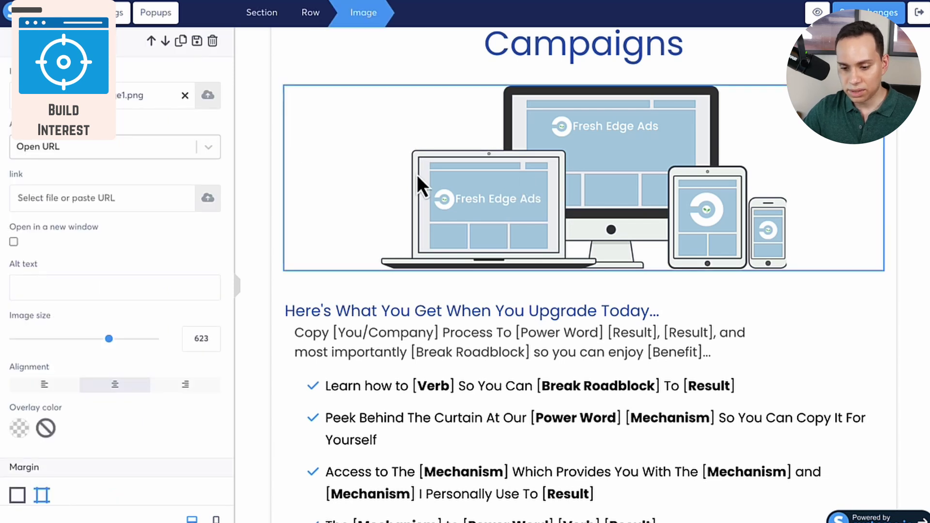
pyautogui.click(208, 97)
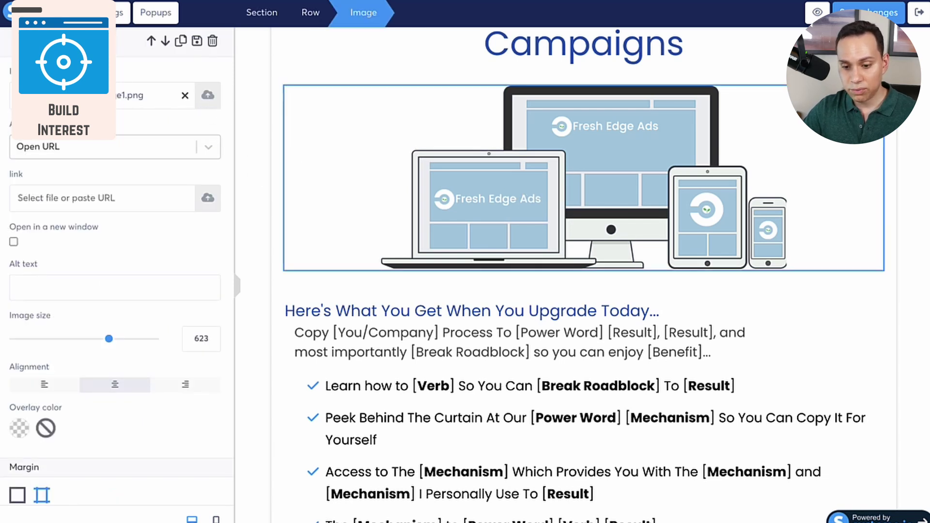
pyautogui.press('Escape')
# Step: Add a Video element between the headline and the device mockup image, with its video type set to Upload file
pyautogui.scroll(-8, 129, 205)
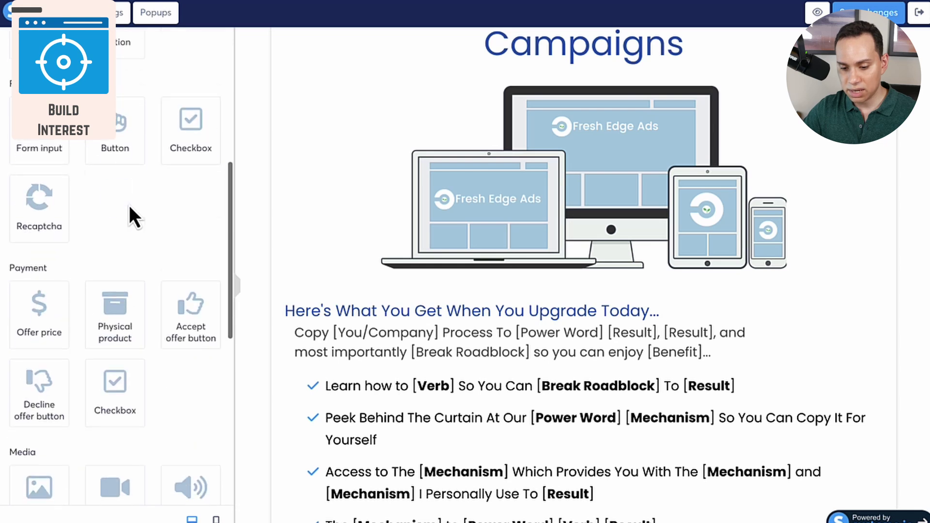
pyautogui.scroll(-4, 129, 205)
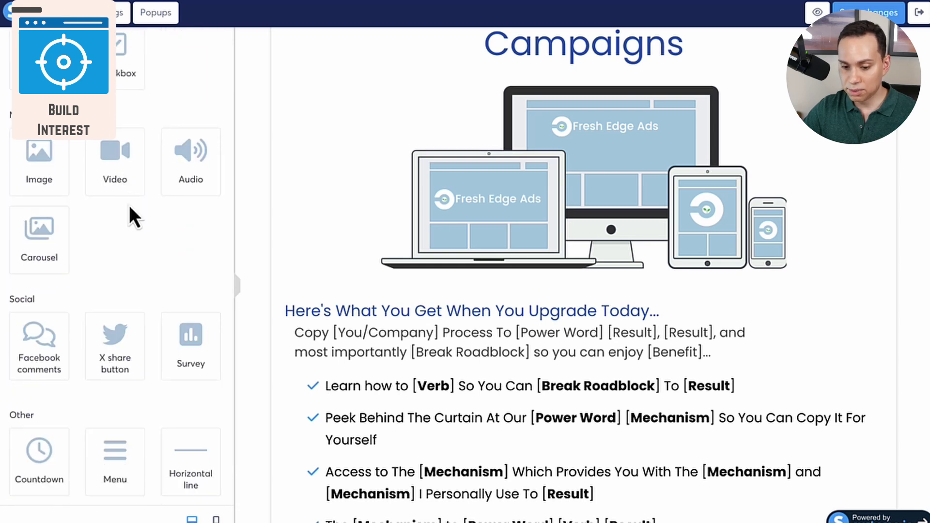
pyautogui.scroll(2, 126, 267)
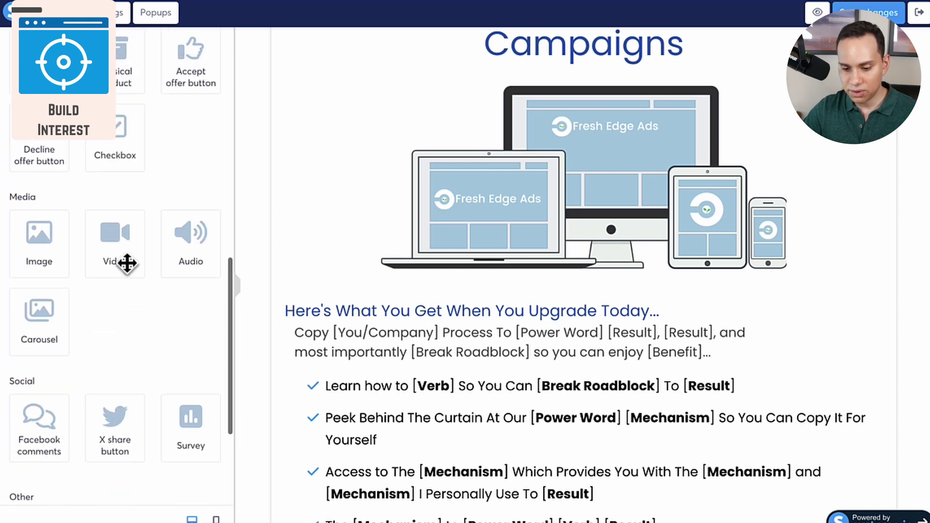
pyautogui.moveTo(106, 245); pyautogui.dragTo(613, 102)
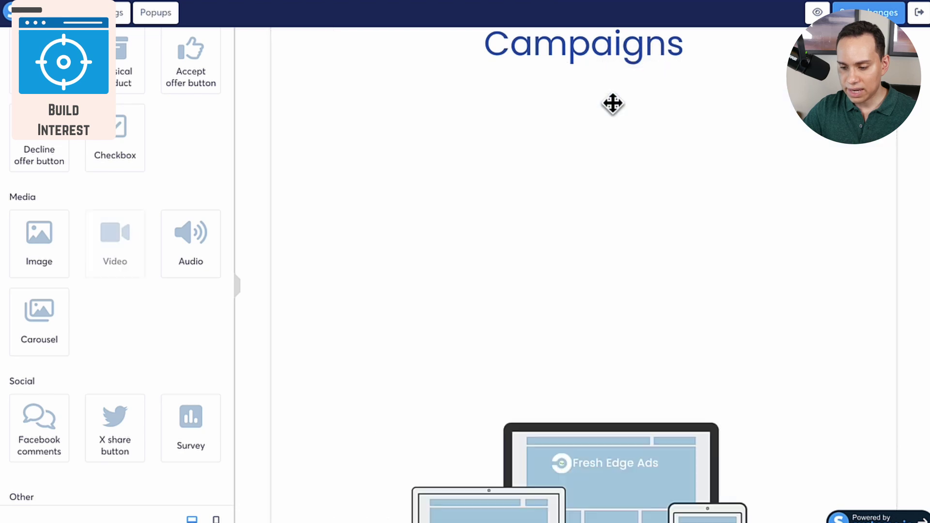
pyautogui.click(537, 254)
pyautogui.click(185, 99)
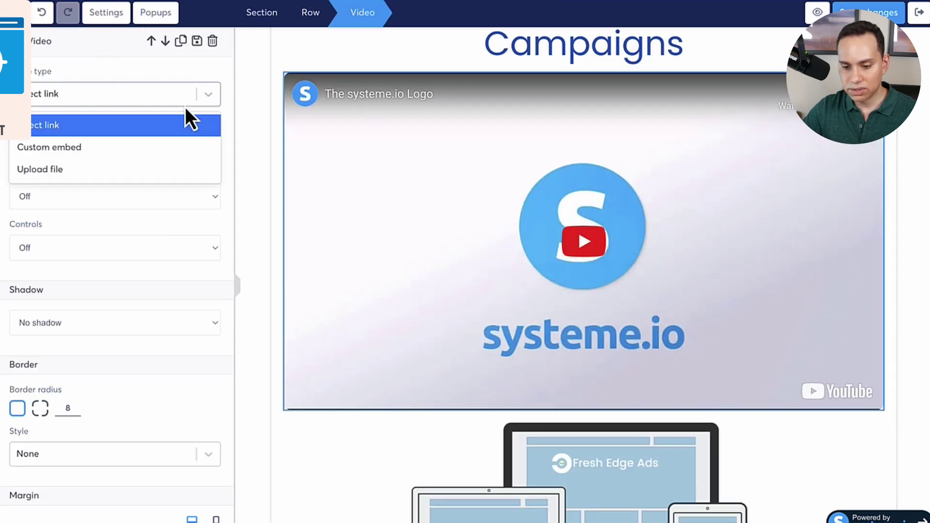
pyautogui.click(120, 169)
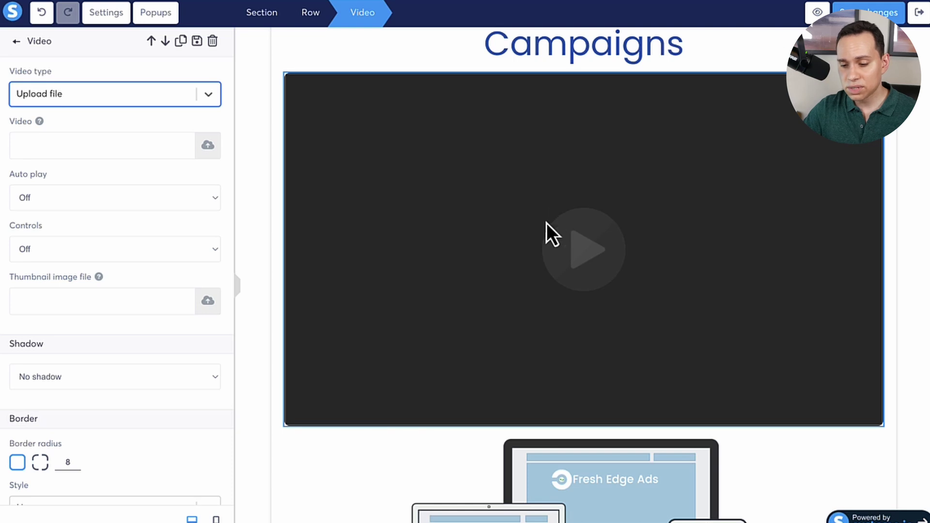
pyautogui.click(533, 252)
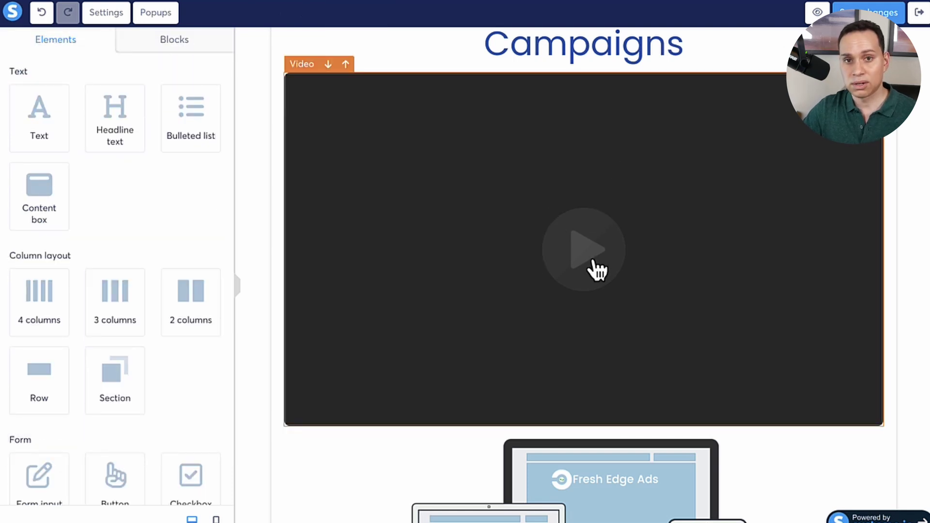
# Step: Review the Video element's settings and delete the element from above the device mockup image
pyautogui.click(681, 211)
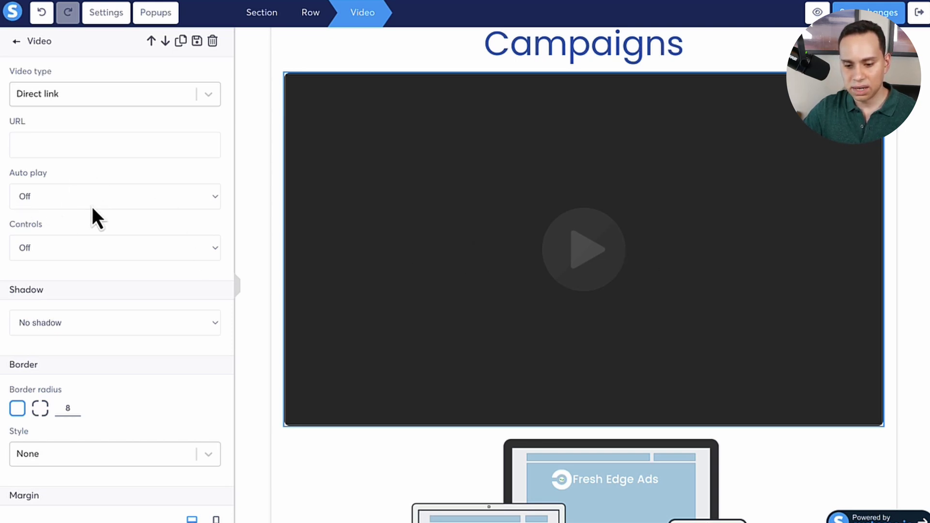
pyautogui.click(623, 218)
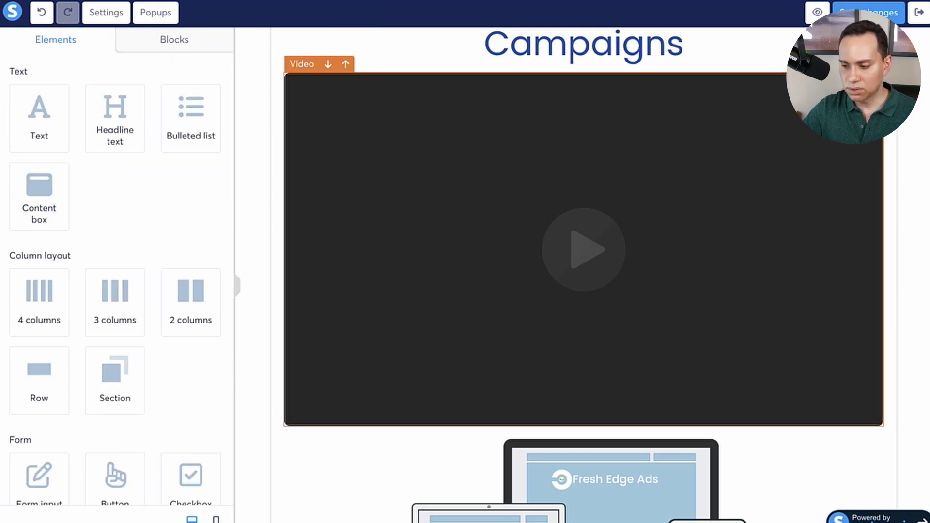
pyautogui.press('Delete')
pyautogui.click(510, 73)
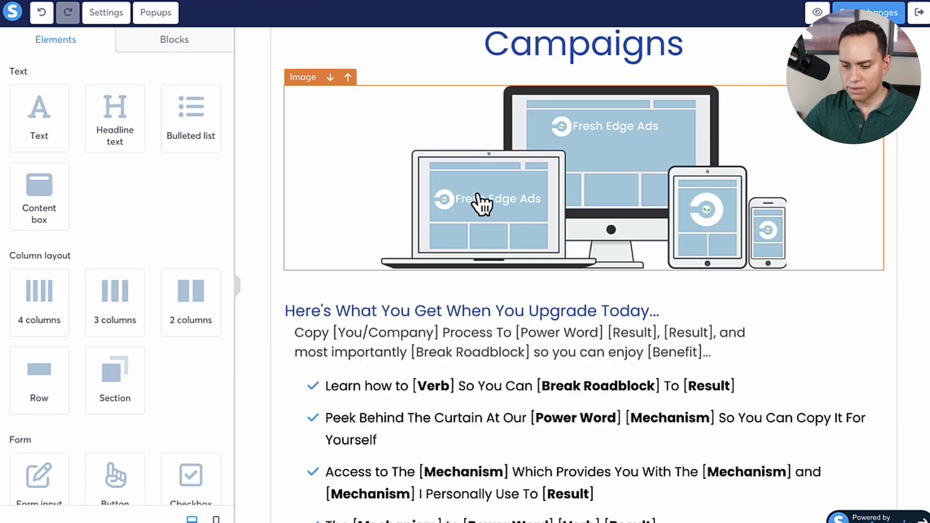
# Step: Replace the paragraph and bullets under "Here's What You Get When You Upgrade Today..." with the example document's copy, bolding each bullet's key phrase
pyautogui.scroll(-4, 482, 202)
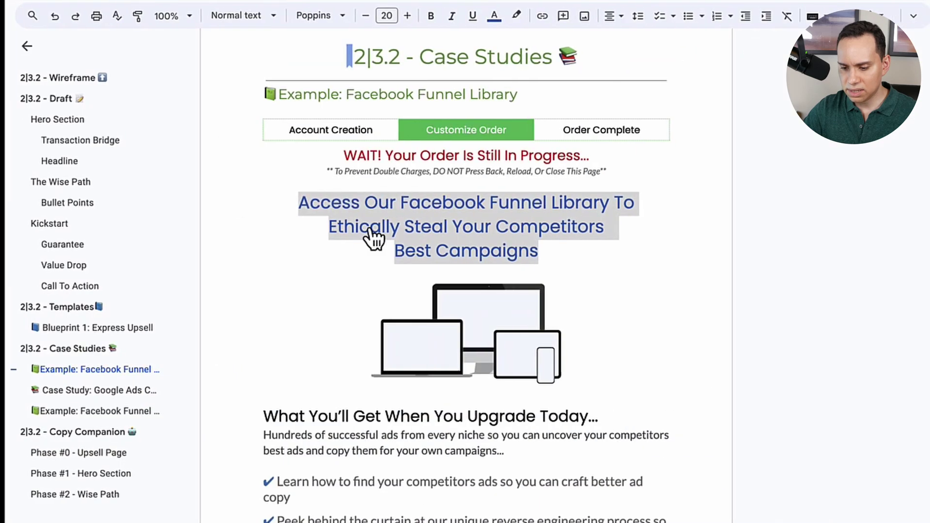
pyautogui.scroll(-5, 368, 234)
pyautogui.click(255, 179)
pyautogui.keyDown('shift'); pyautogui.click(504, 197); pyautogui.keyUp('shift')
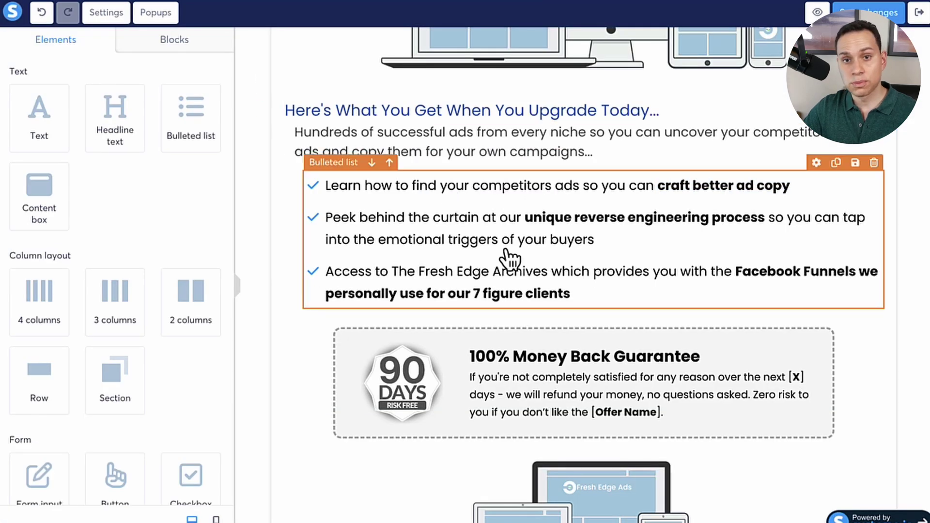
# Step: Replace the bracketed [X] placeholder in the 100% Money Back Guarantee text with 90
pyautogui.scroll(1, 349, 208)
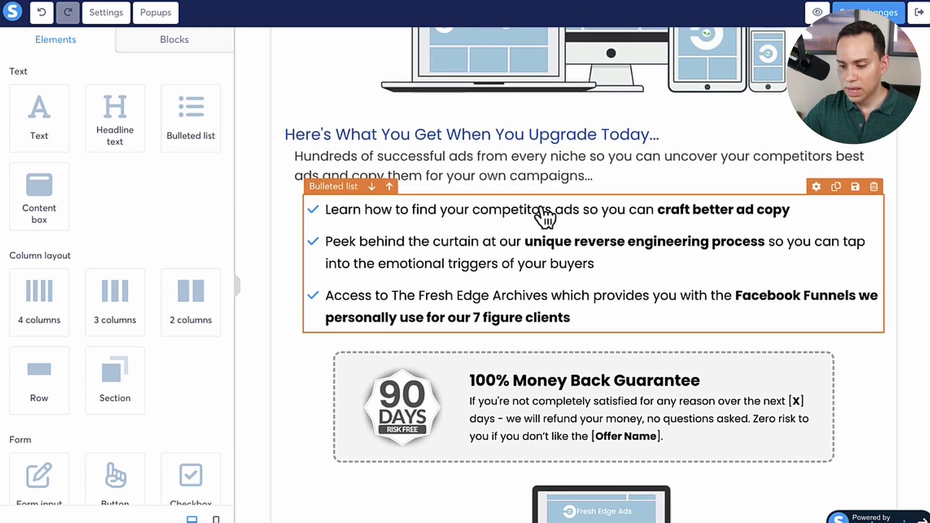
pyautogui.scroll(-5, 484, 243)
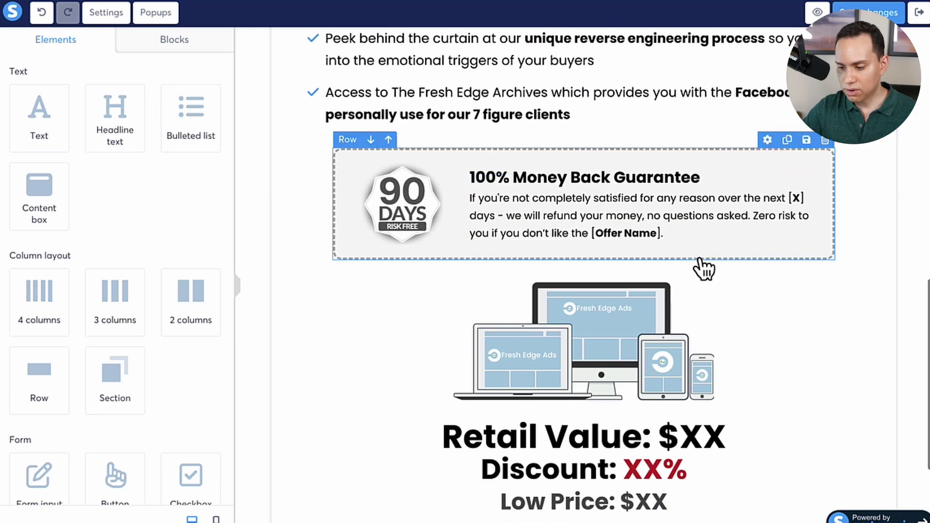
pyautogui.click(796, 197)
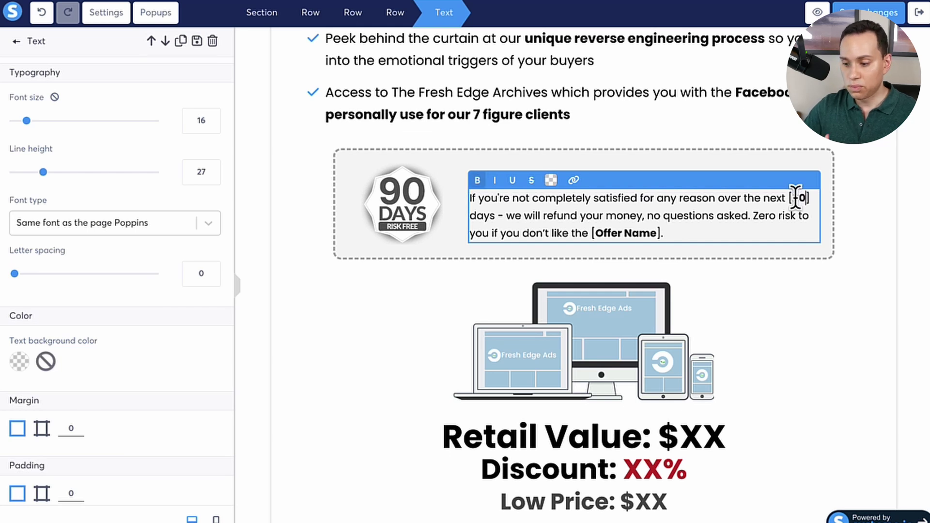
pyautogui.press('BackSpace')
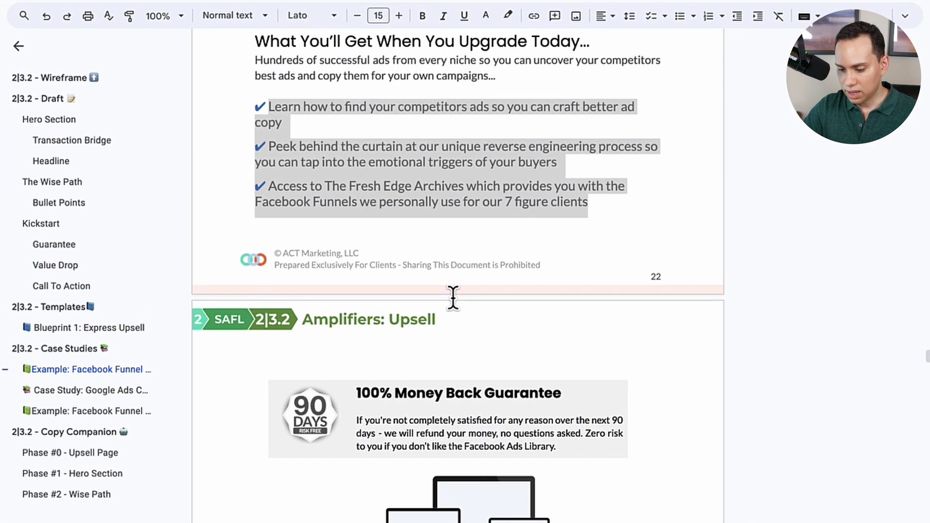
# Step: Replace the [Offer Name] placeholder in the guarantee text with "Facebook Ads Library", copied from the Google Docs example
pyautogui.scroll(-4, 451, 298)
pyautogui.click(553, 260)
pyautogui.keyDown('shift'); pyautogui.click(468, 260); pyautogui.keyUp('shift')
pyautogui.hotkey('ctrl', 'c')
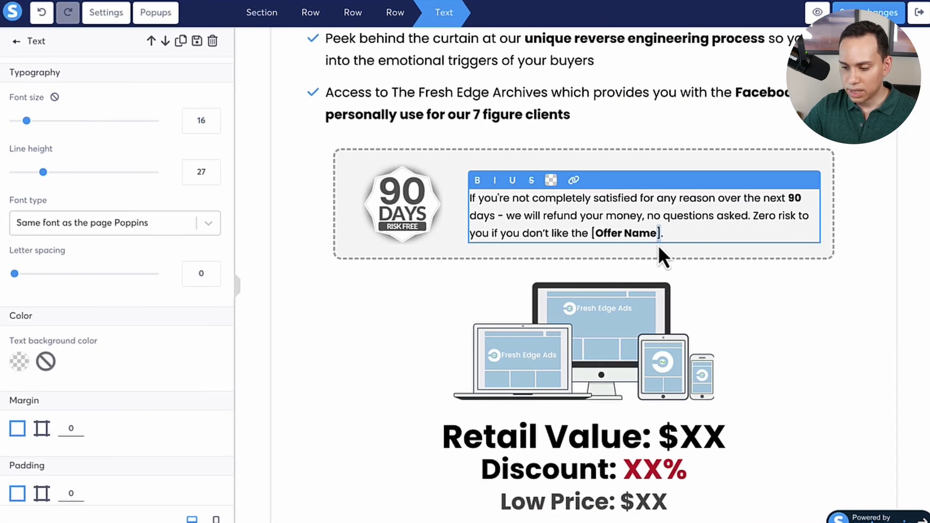
pyautogui.hotkey('shift', 'Left')
pyautogui.hotkey('shift', 'Left')
pyautogui.hotkey('shift', 'Left')
pyautogui.hotkey('shift', 'Left')
pyautogui.hotkey('shift', 'Left')
pyautogui.hotkey('shift', 'Left')
pyautogui.hotkey('shift', 'Left')
pyautogui.hotkey('shift', 'Left')
pyautogui.hotkey('shift', 'Left')
pyautogui.hotkey('shift', 'Left')
pyautogui.hotkey('ctrl', 'v')
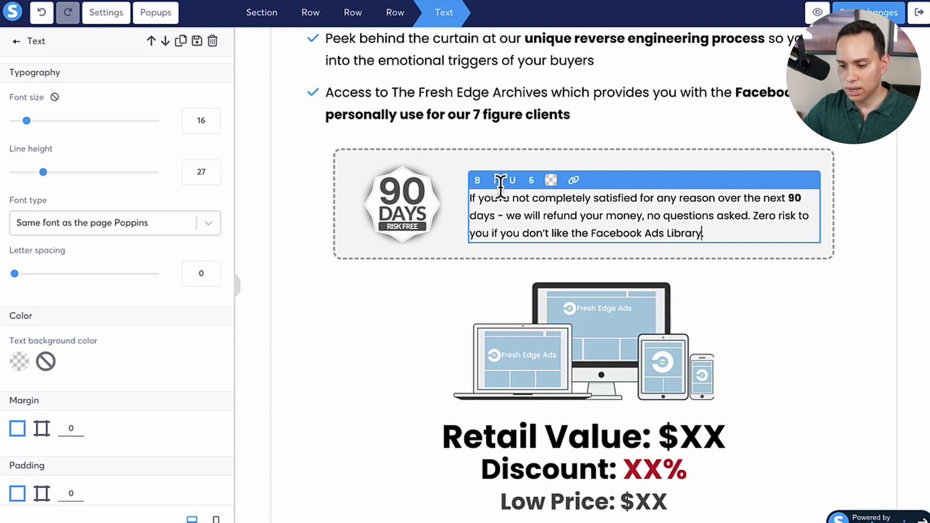
pyautogui.click(594, 125)
# Step: Copy the discount percentage 77.84% from the pricing section of the example in Google Docs
pyautogui.scroll(-2, 594, 126)
pyautogui.scroll(-3, 594, 126)
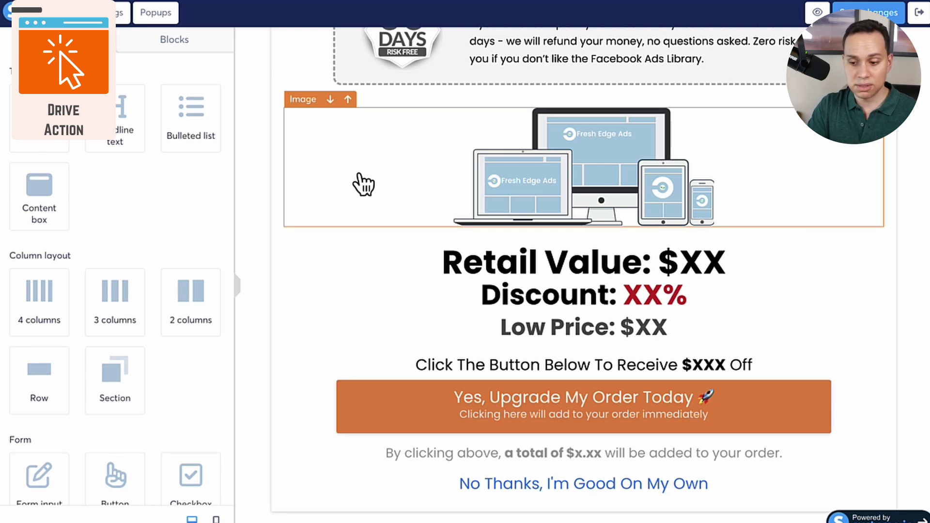
pyautogui.scroll(20, 363, 184)
pyautogui.scroll(-12, 364, 184)
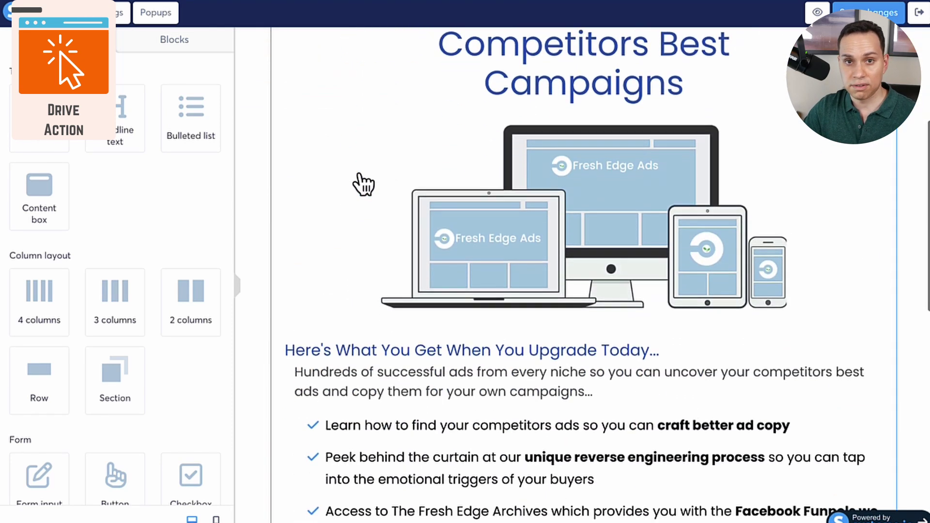
pyautogui.scroll(-8, 363, 184)
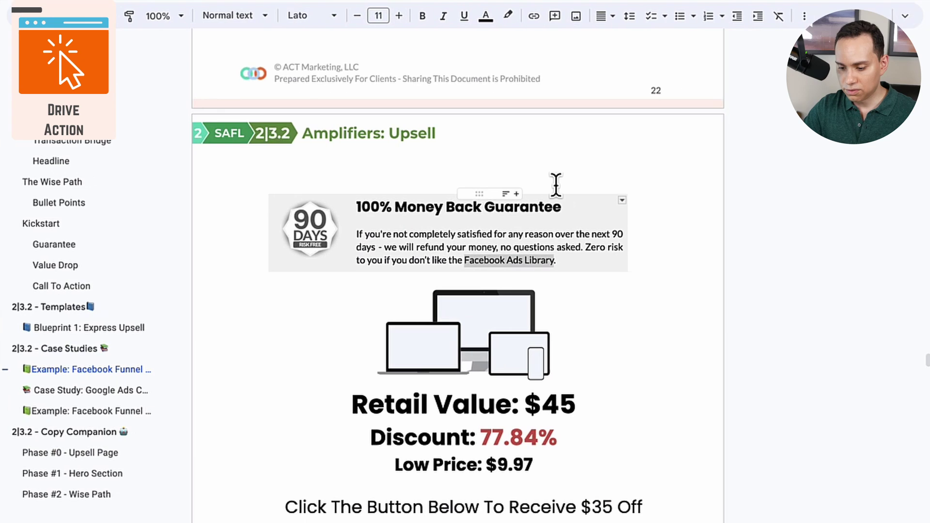
pyautogui.scroll(-5, 557, 184)
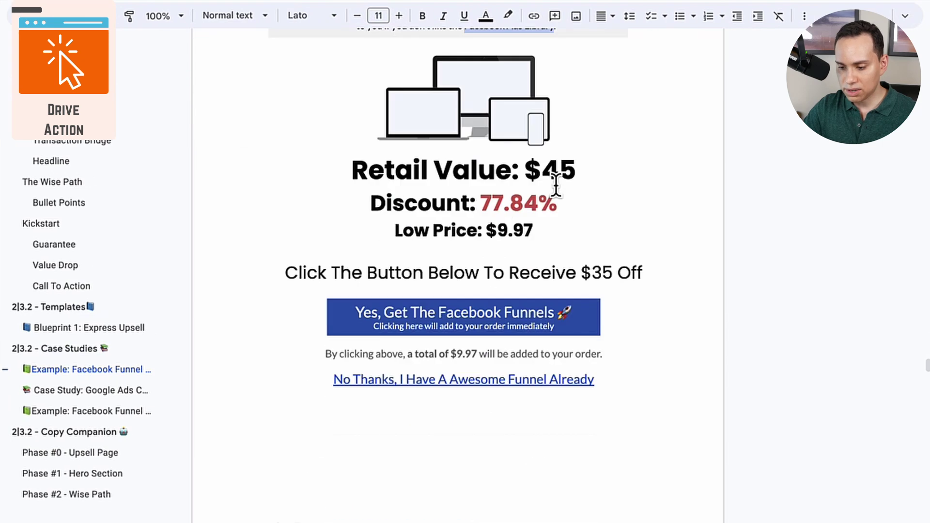
pyautogui.click(491, 153)
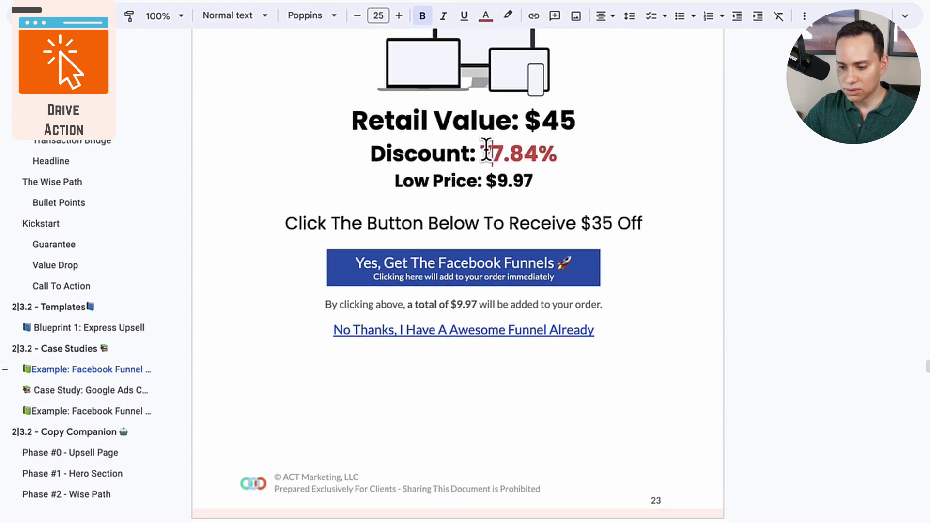
pyautogui.doubleClick(549, 154)
pyautogui.hotkey('ctrl', 'c')
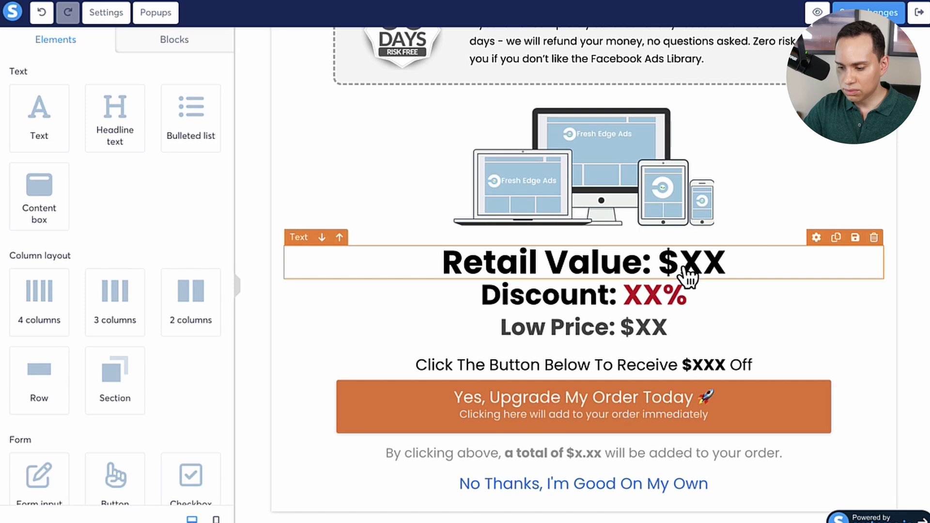
# Step: Replace the XX placeholder in the page's Retail Value line so that it reads $45
pyautogui.click(682, 265)
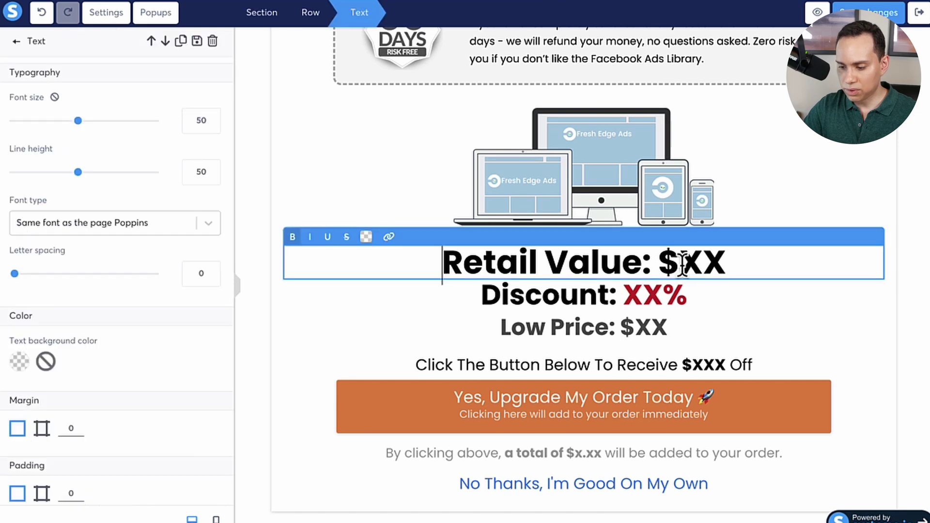
pyautogui.doubleClick(683, 265)
pyautogui.hotkey('ctrl', 'v')
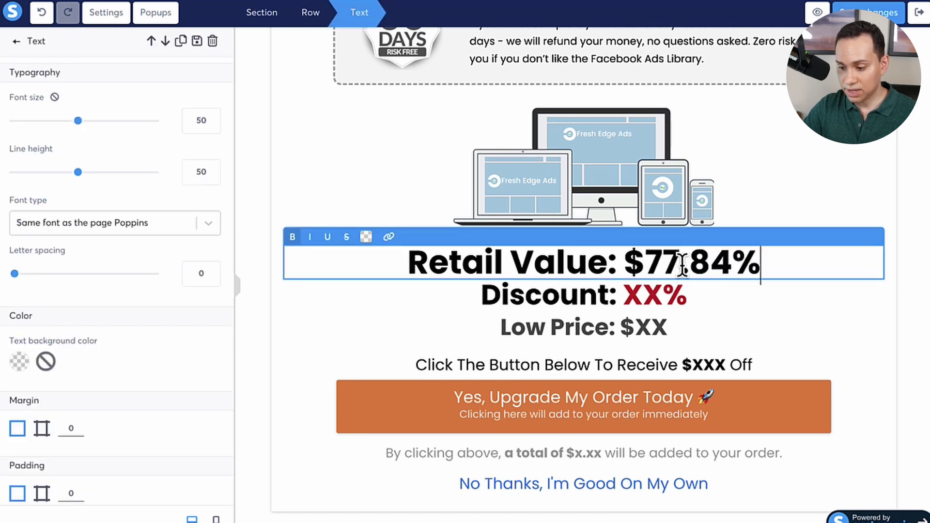
pyautogui.press('Escape')
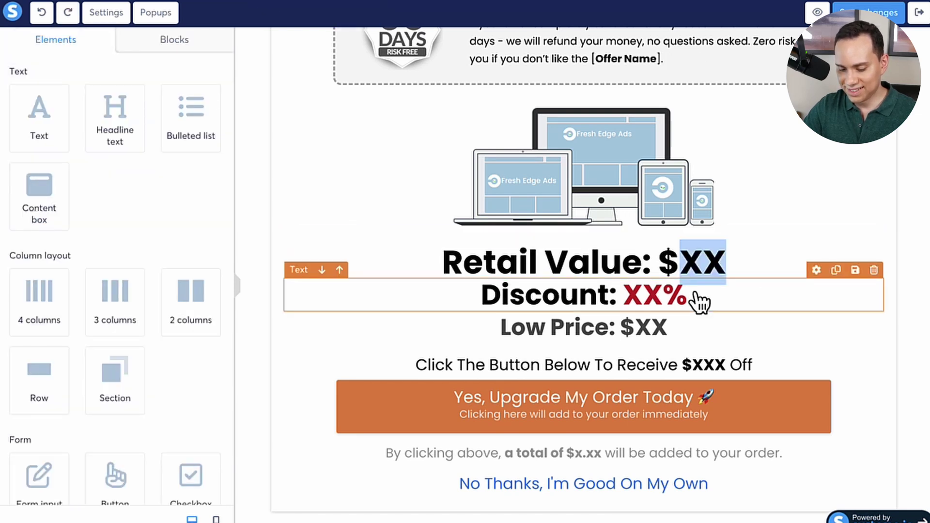
pyautogui.write('45')
# Step: Replace the placeholder in the Discount line with the copied 77.84%, keeping a single percent sign
pyautogui.click(648, 296)
pyautogui.doubleClick(641, 296)
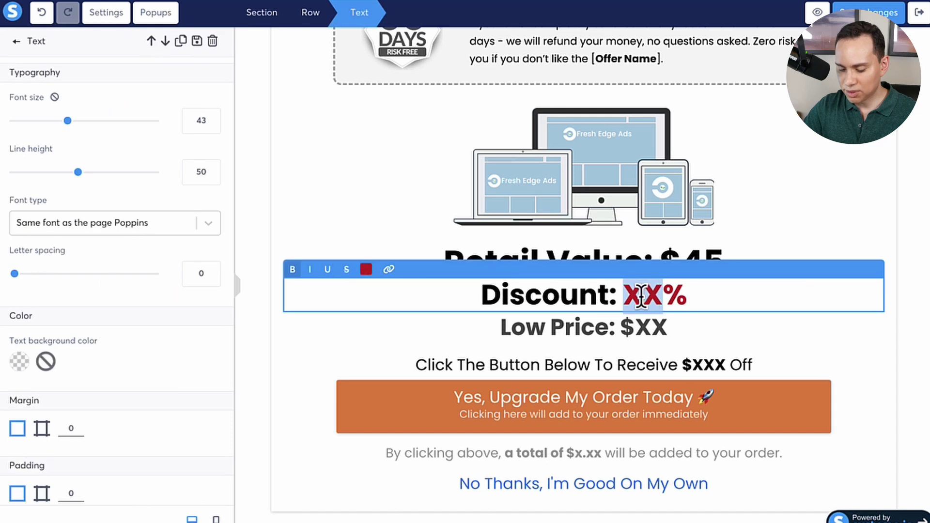
pyautogui.hotkey('ctrl', 'v')
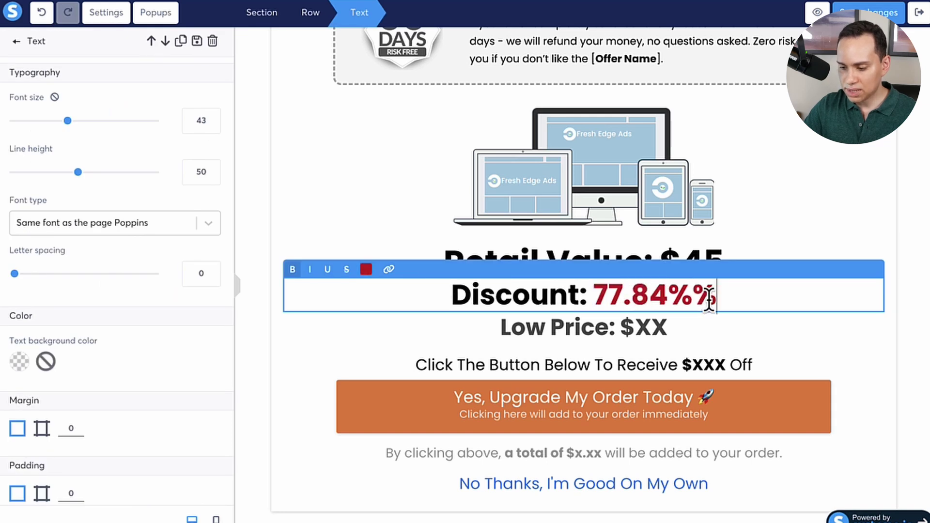
pyautogui.press('BackSpace')
# Step: Set the amount in the Low Price line to $9.97
pyautogui.click(654, 331)
pyautogui.tripleClick(655, 327)
pyautogui.press('End')
pyautogui.hotkey('shift', 'Left')
pyautogui.hotkey('shift', 'Left')
pyautogui.write('9.97')
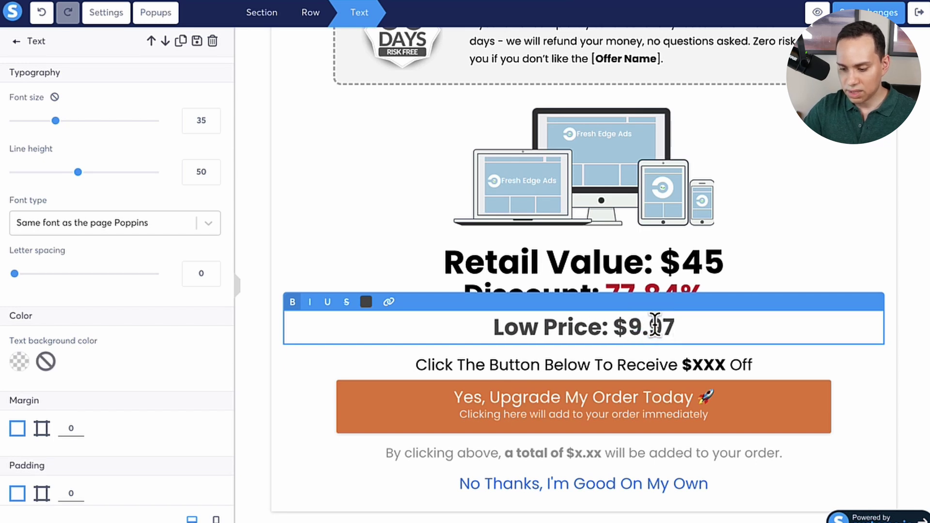
# Step: Replace the $x.xx total in the "By clicking above" line under the orange button with $9.97
pyautogui.click(587, 453)
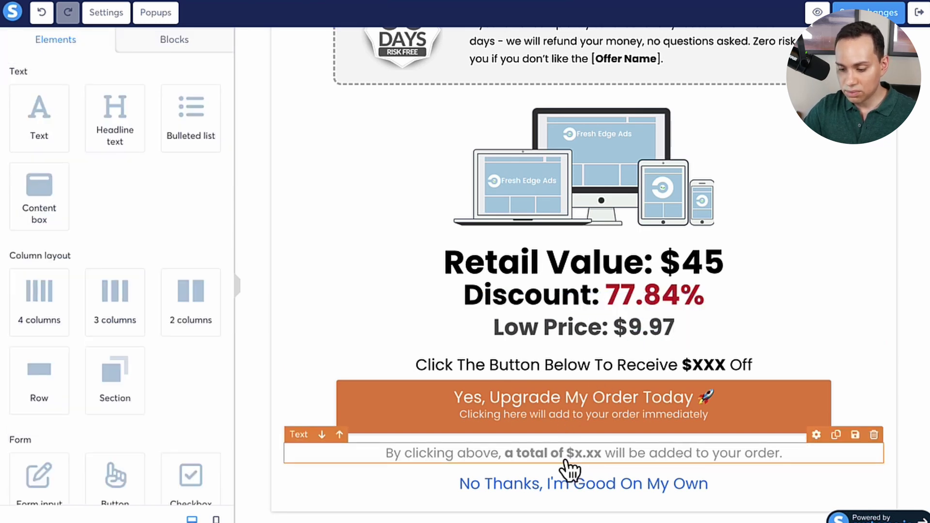
pyautogui.click(585, 453)
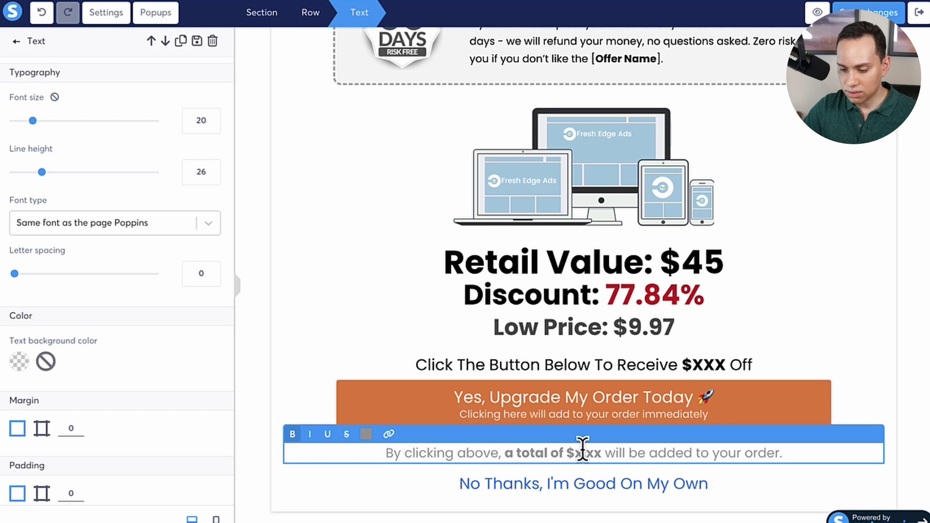
pyautogui.write('9')
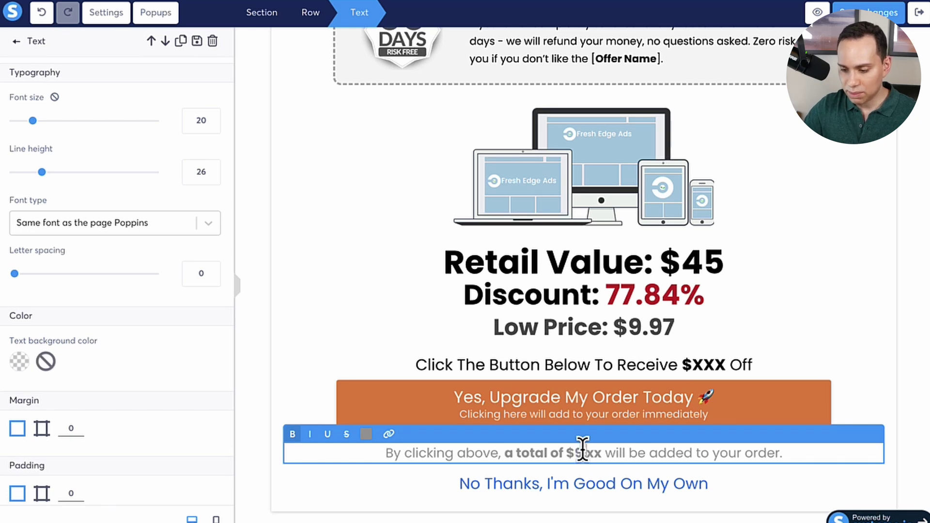
pyautogui.write('.97')
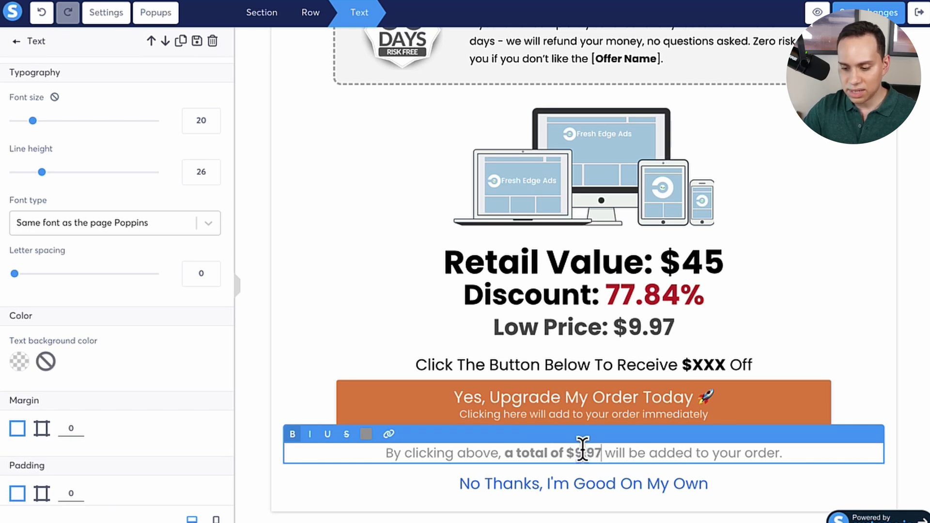
# Step: Replace the $XXX placeholder in the "Click The Button Below To Receive" line with $35, as in the example document
pyautogui.click(708, 359)
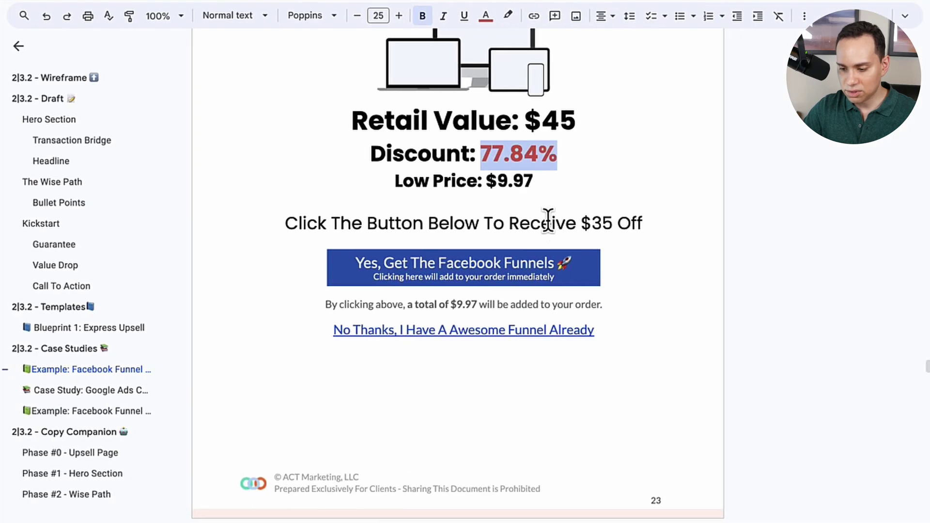
pyautogui.click(588, 224)
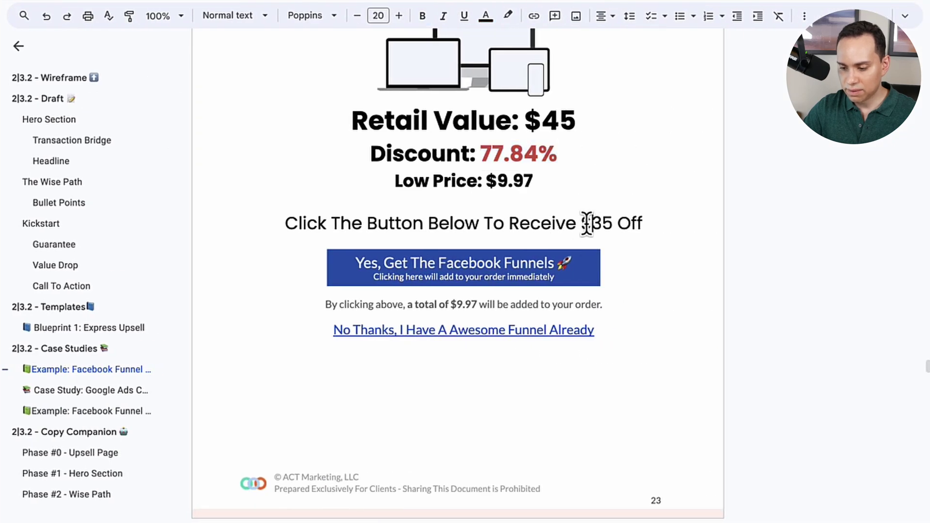
pyautogui.hotkey('ctrl', 'shift', 'Right')
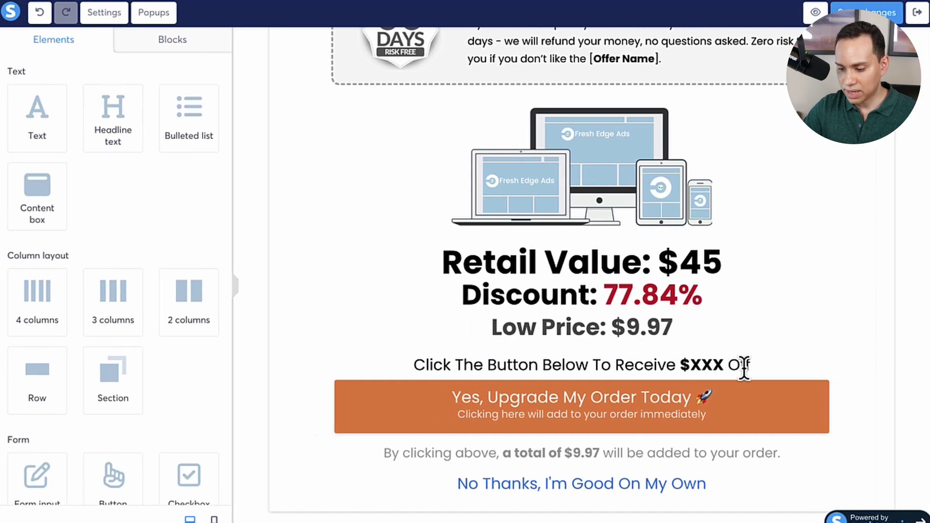
pyautogui.click(739, 367)
pyautogui.doubleClick(716, 363)
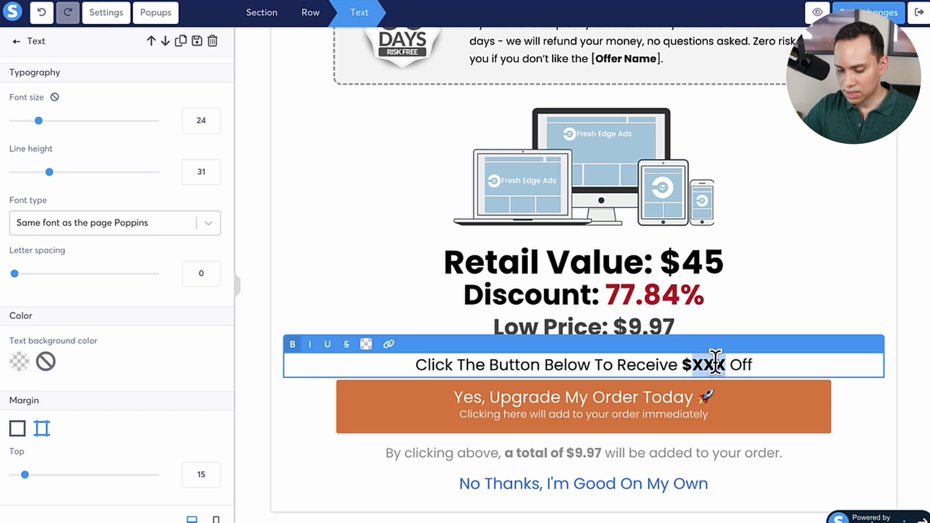
pyautogui.write('$35')
pyautogui.press('Escape')
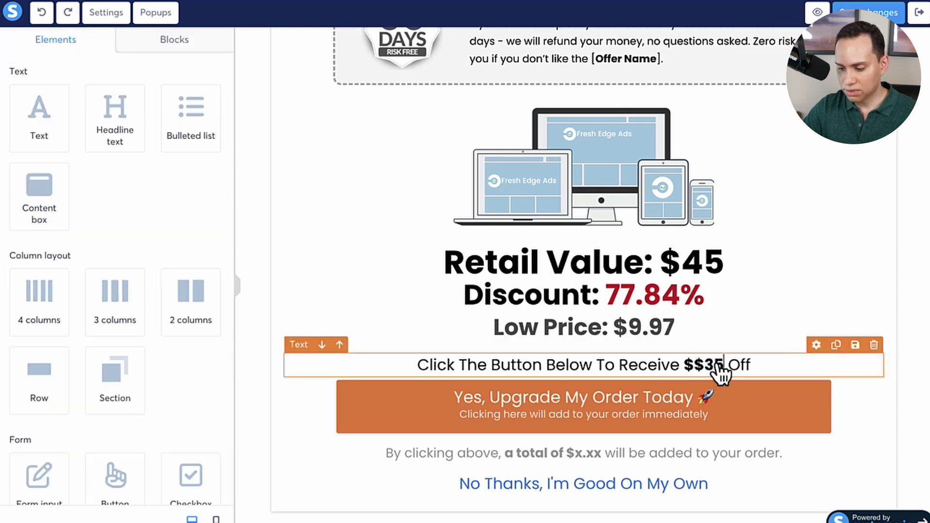
pyautogui.click(710, 364)
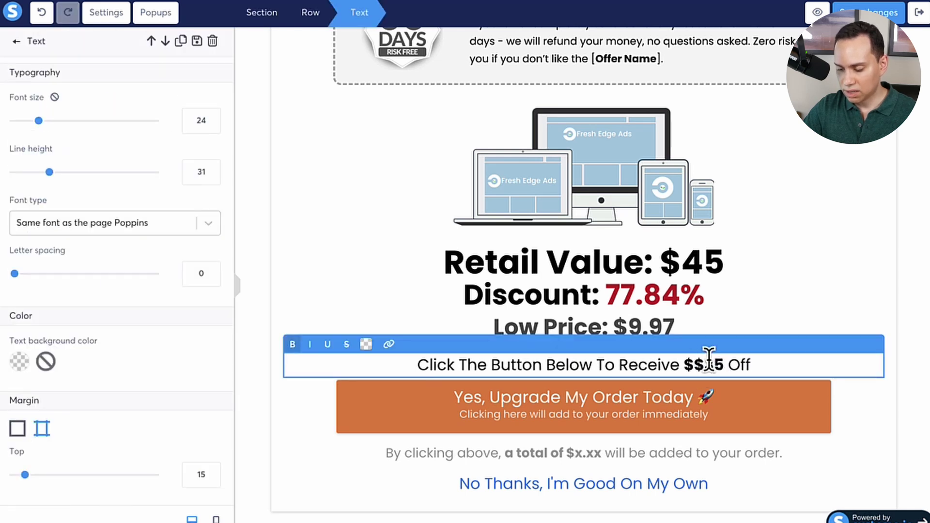
pyautogui.press('BackSpace')
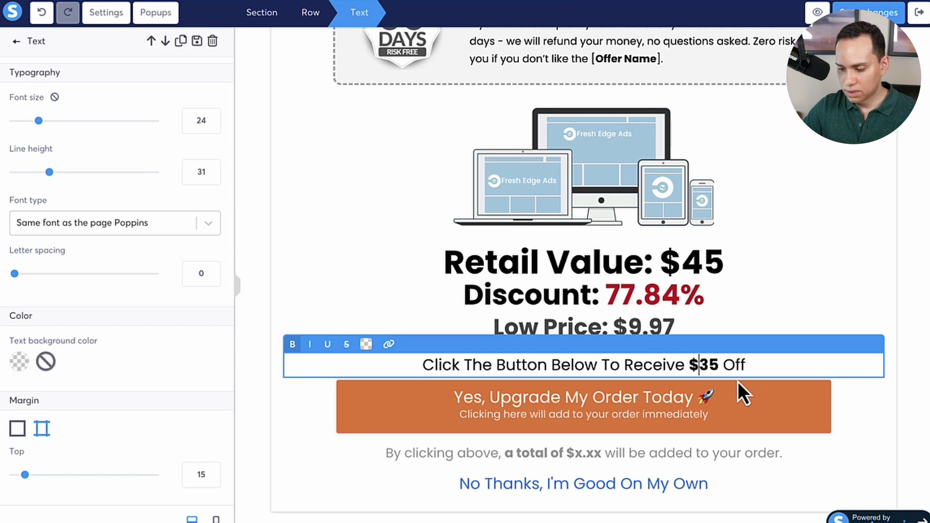
pyautogui.press('Escape')
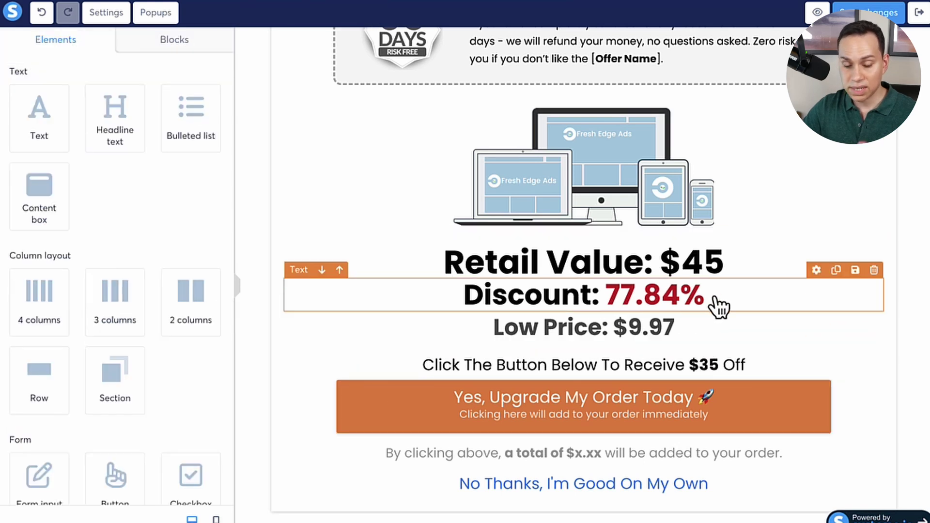
# Step: Add a two-column layout between the "Click The Button Below To Receive $35 Off" line and the orange upgrade button
pyautogui.scroll(10, 719, 306)
pyautogui.scroll(-10, 719, 306)
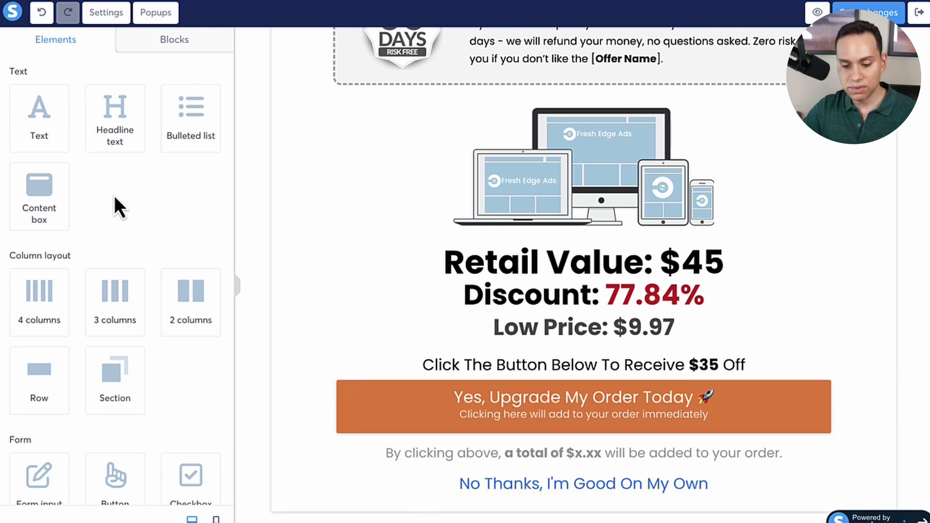
pyautogui.scroll(-8, 114, 195)
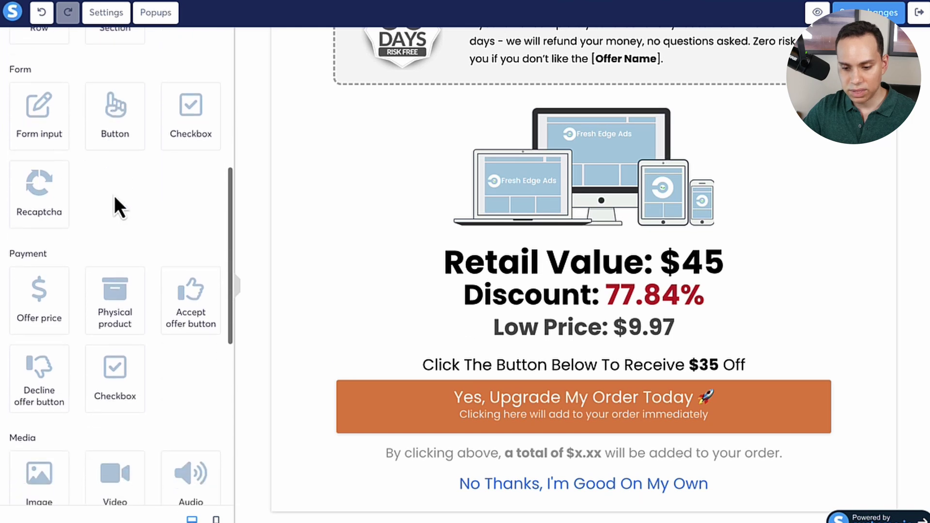
pyautogui.scroll(-4, 147, 157)
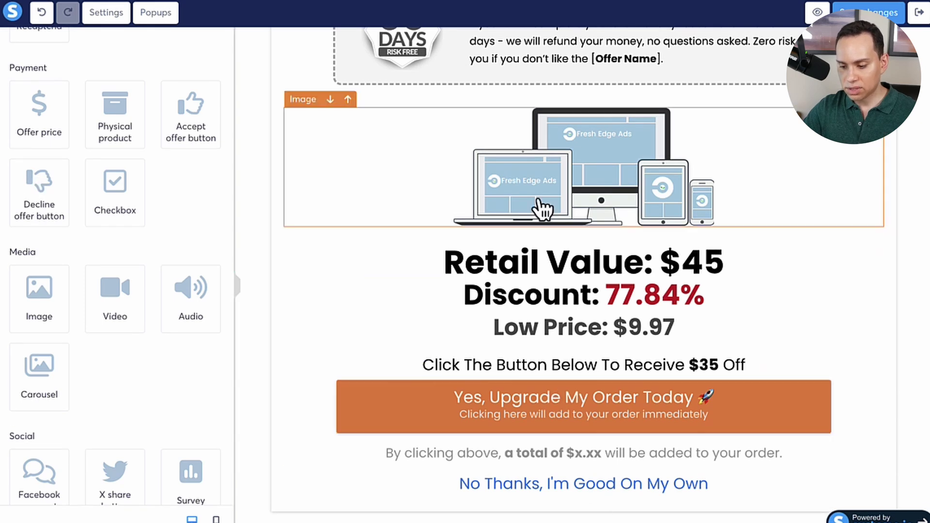
pyautogui.scroll(8, 153, 249)
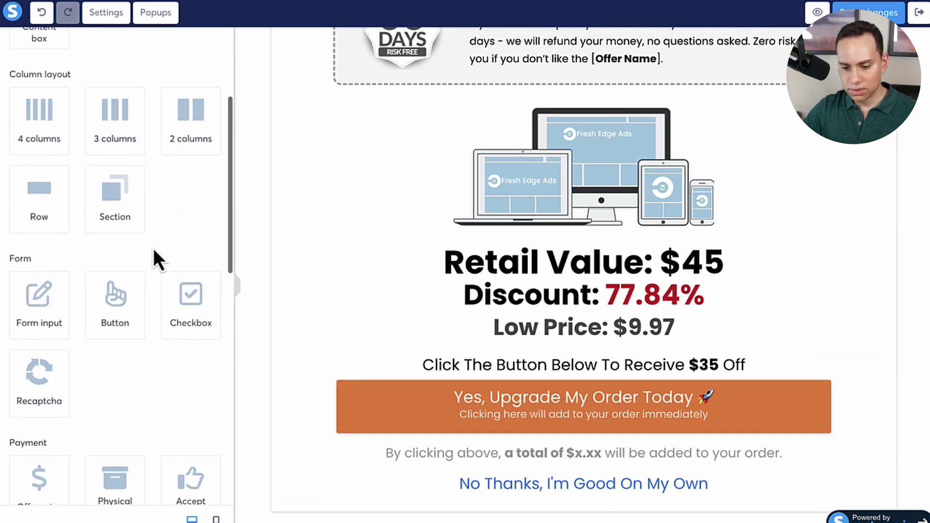
pyautogui.moveTo(172, 110); pyautogui.dragTo(567, 378)
pyautogui.scroll(-1, 442, 382)
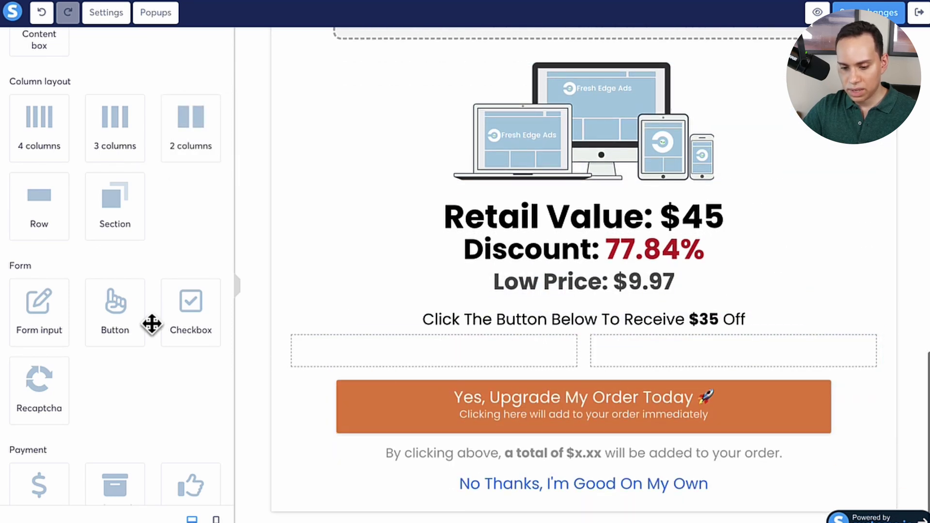
# Step: Add an Accept offer button to the first column and a Decline offer button to the second column under the "$35 Off" line
pyautogui.scroll(-7, 100, 223)
pyautogui.moveTo(191, 141); pyautogui.dragTo(423, 355)
pyautogui.moveTo(39, 241); pyautogui.dragTo(712, 363)
pyautogui.scroll(-1, 610, 358)
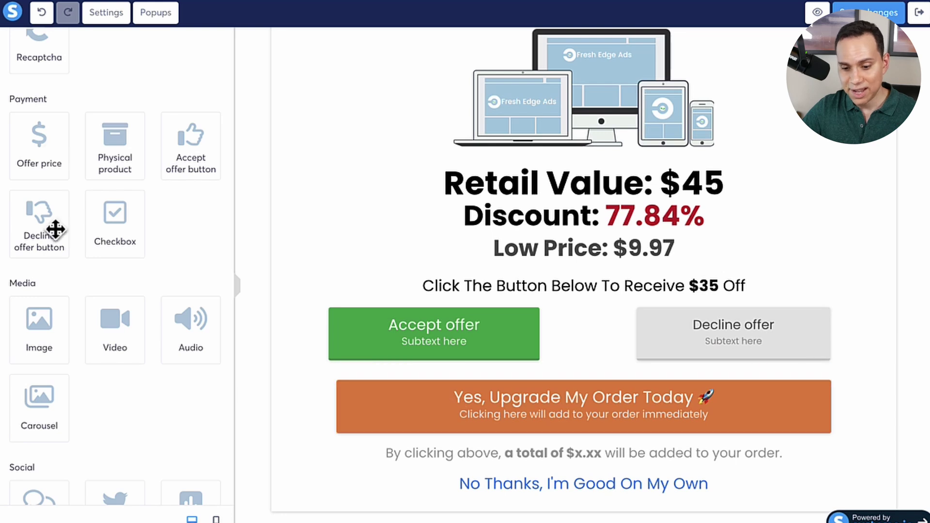
pyautogui.moveTo(233, 208); pyautogui.dragTo(577, 441)
pyautogui.scroll(-1, 577, 440)
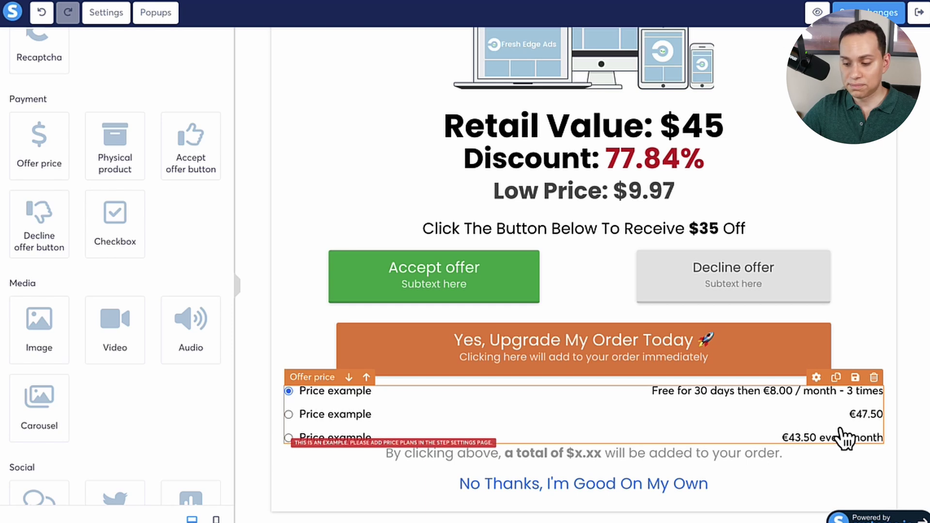
pyautogui.click(874, 379)
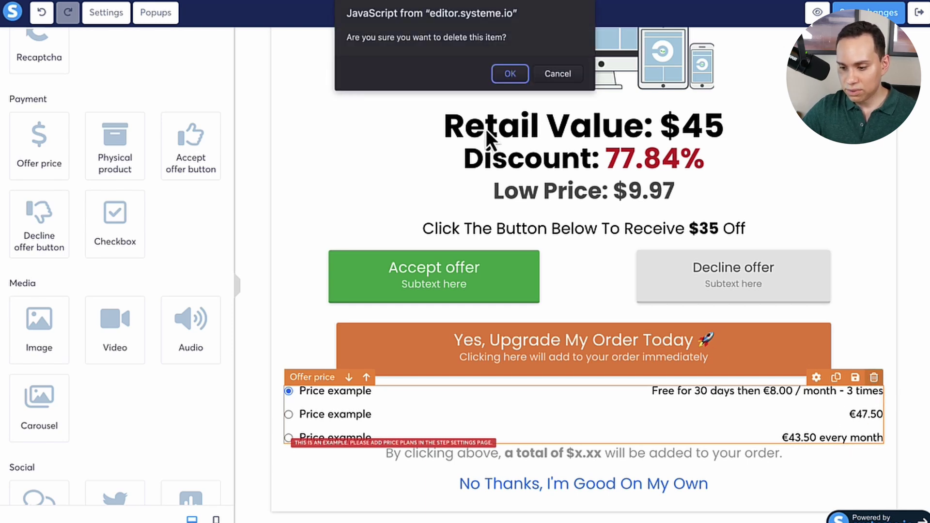
pyautogui.click(513, 77)
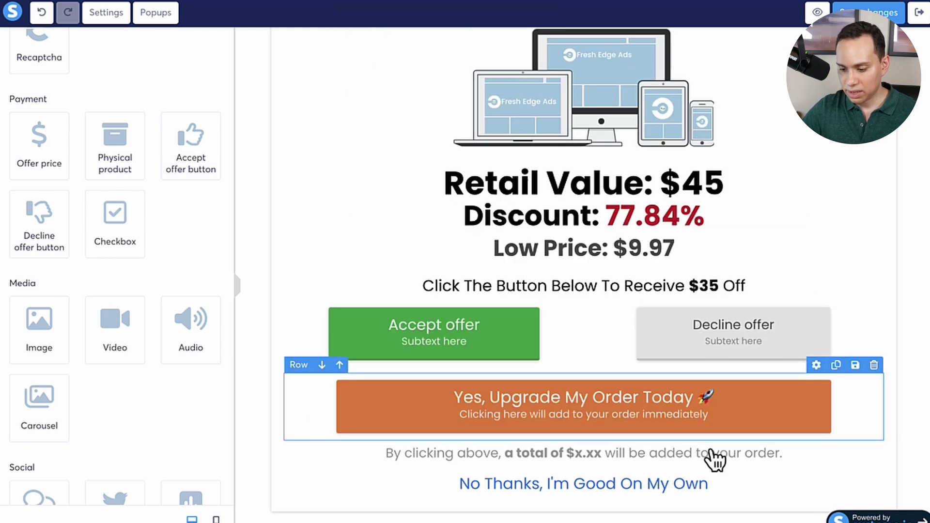
# Step: Replace the $x.xx total in the "By clicking above" line with $9.97
pyautogui.click(581, 453)
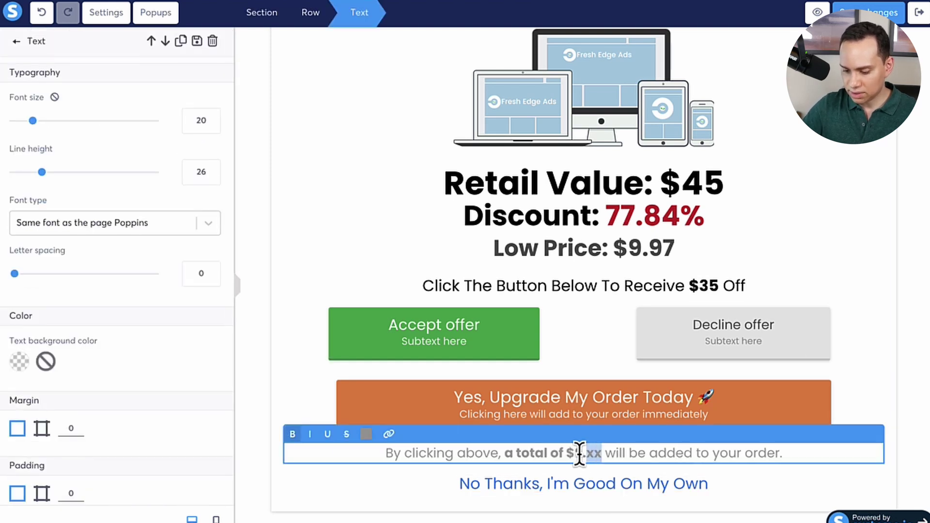
pyautogui.click(278, 375)
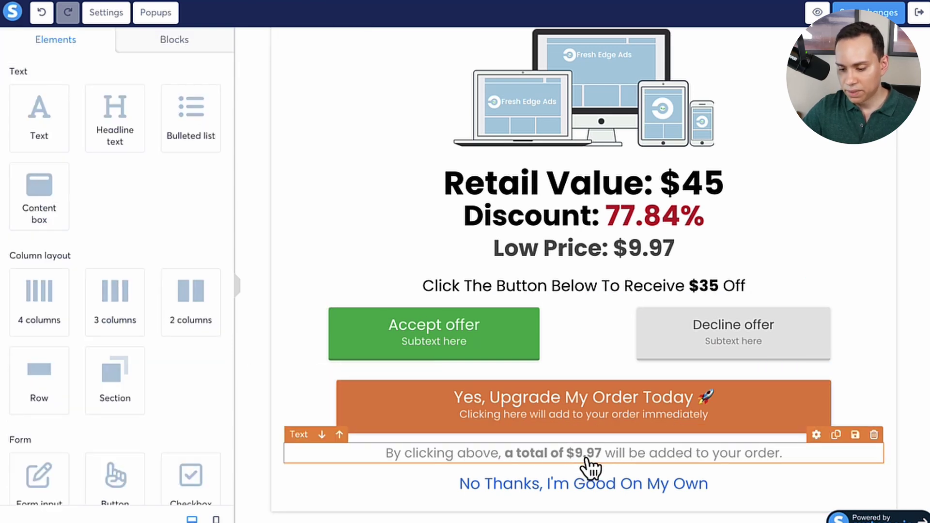
# Step: Insert an empty row between the checkmark bullet list and the 100% Money Back Guarantee box
pyautogui.scroll(4, 602, 380)
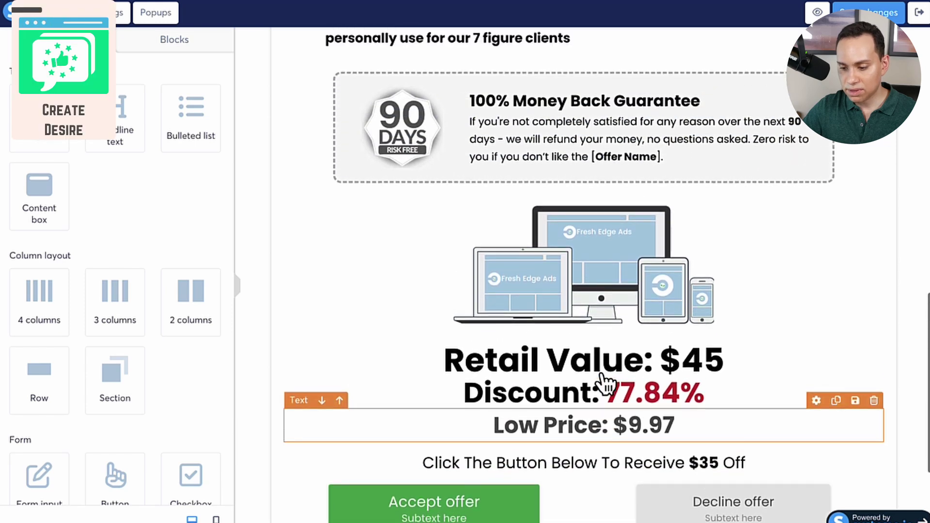
pyautogui.scroll(12, 606, 383)
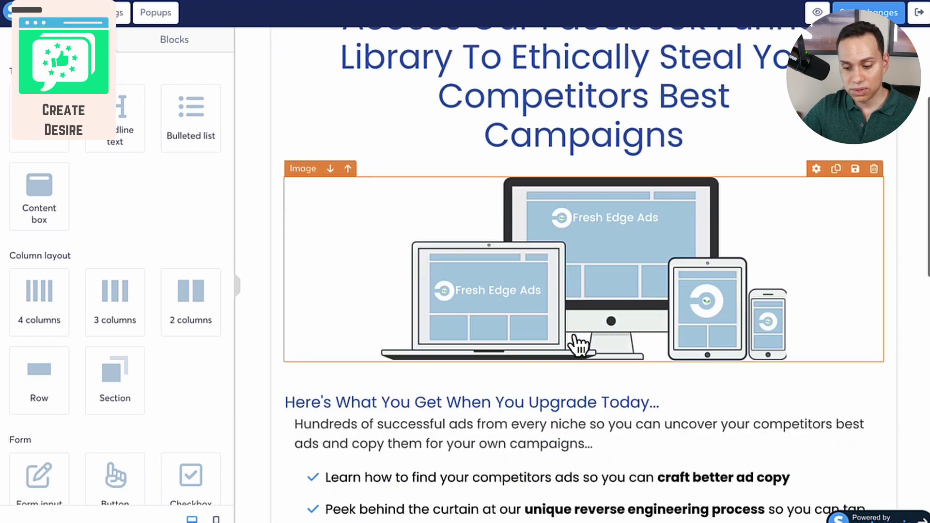
pyautogui.scroll(-8, 579, 345)
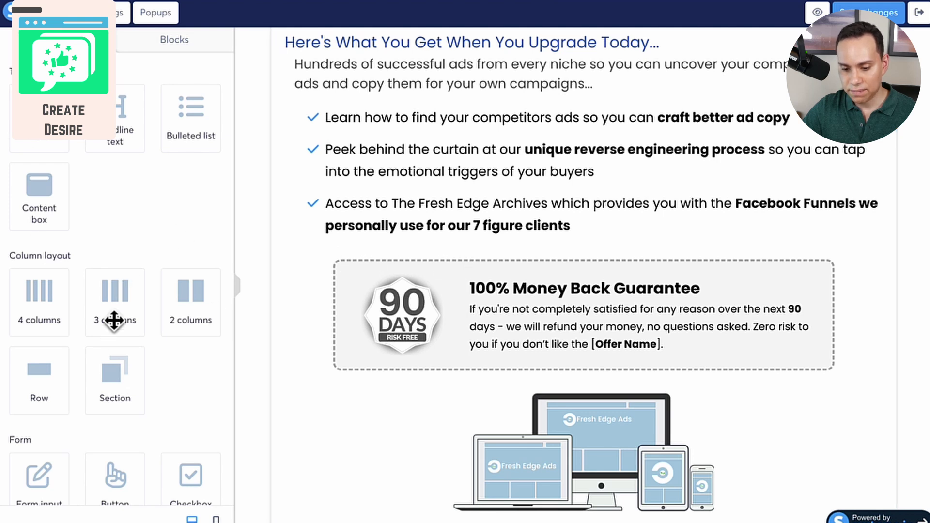
pyautogui.moveTo(47, 379); pyautogui.dragTo(446, 222)
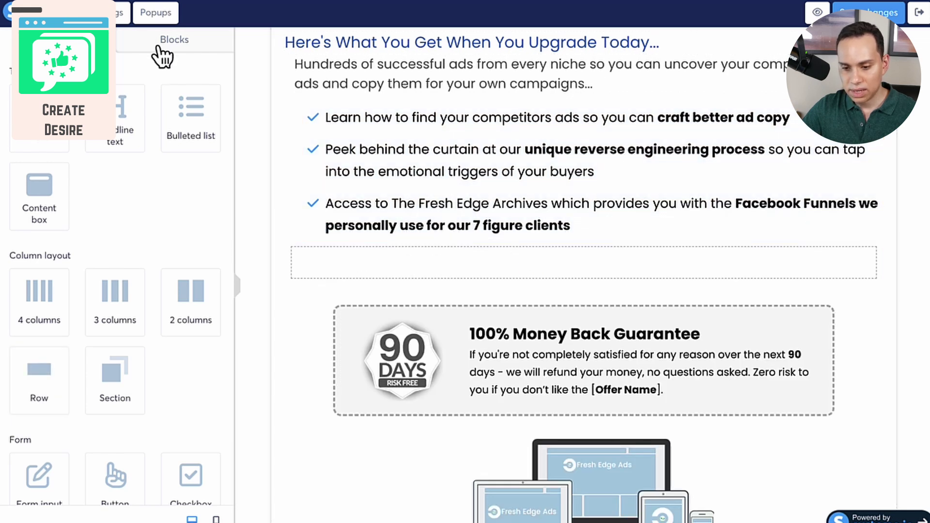
# Step: Add the testimonials block "Card items with round image at the bottom" and move its row directly below the money back guarantee box
pyautogui.click(164, 39)
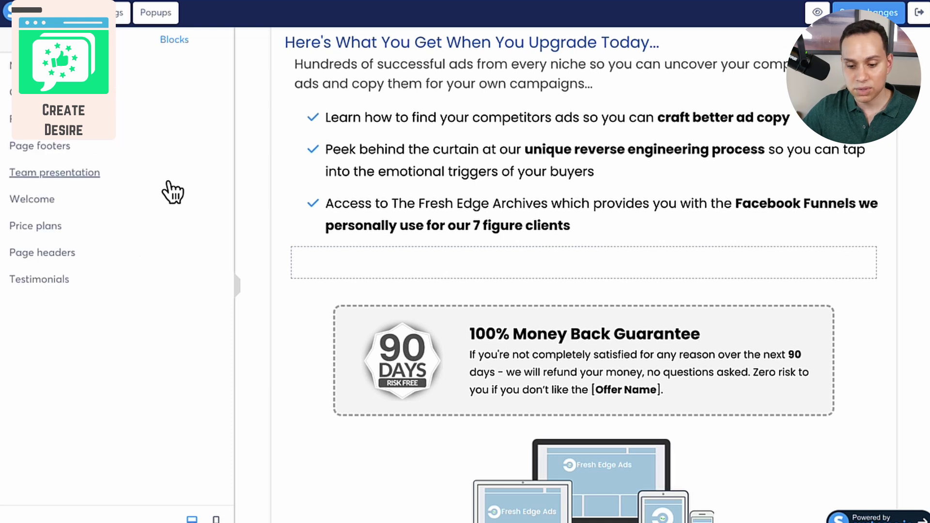
pyautogui.click(61, 278)
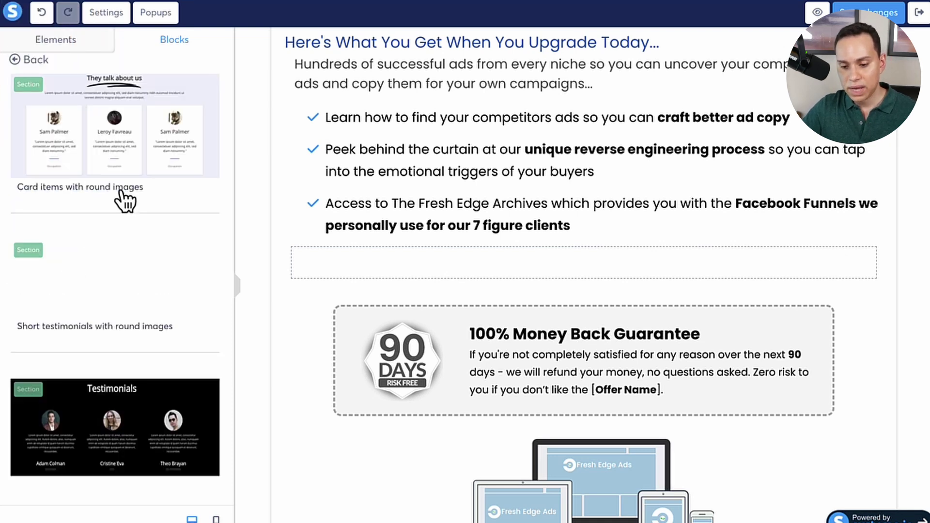
pyautogui.scroll(-2, 114, 159)
pyautogui.scroll(-10, 111, 162)
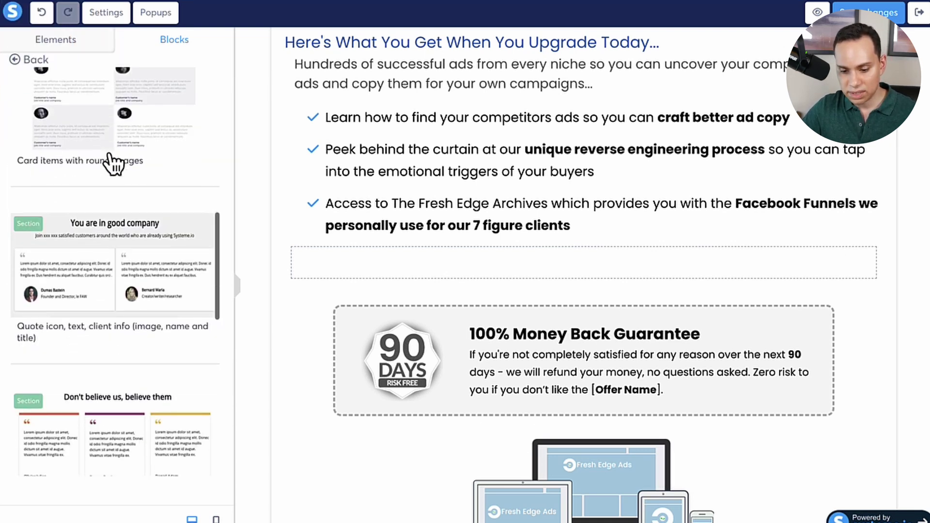
pyautogui.moveTo(146, 395); pyautogui.dragTo(108, 417)
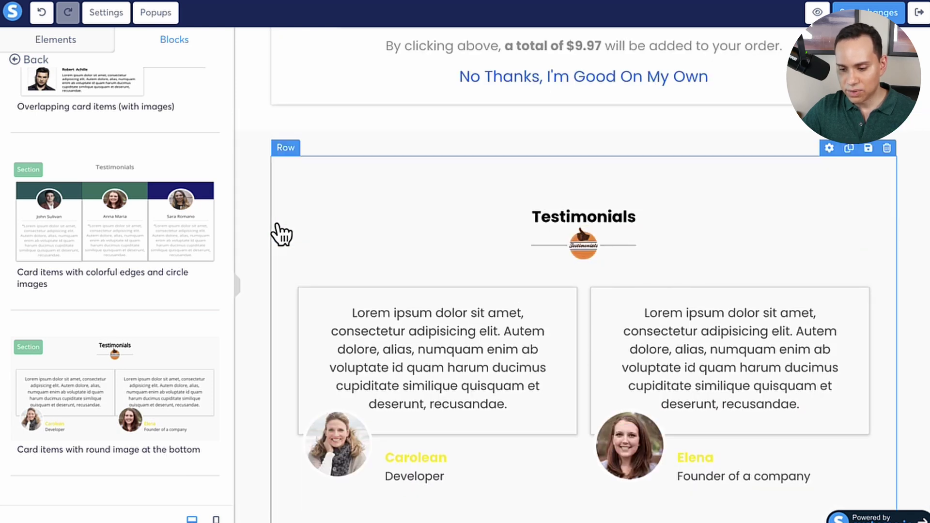
pyautogui.moveTo(293, 223); pyautogui.dragTo(297, 76)
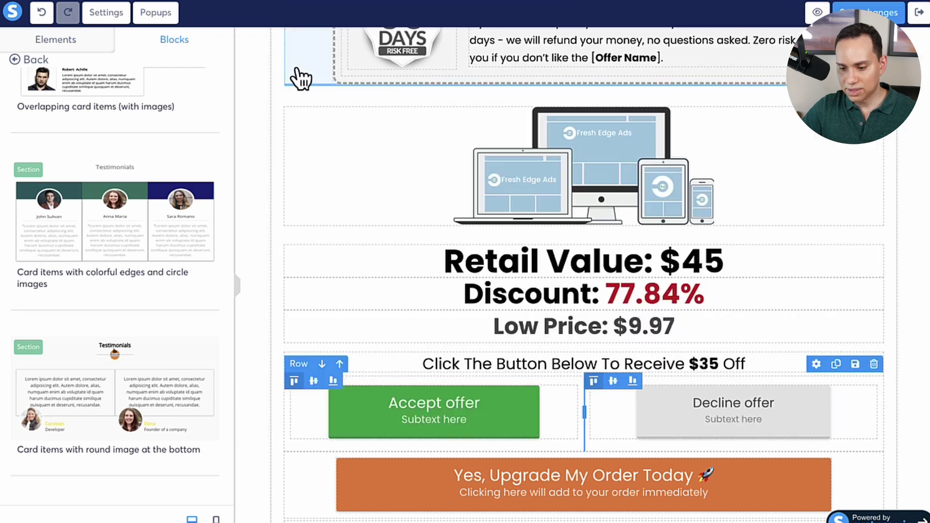
# Step: Move the guarantee box below the testimonials and delete the empty row under the bullet list
pyautogui.scroll(5, 509, 298)
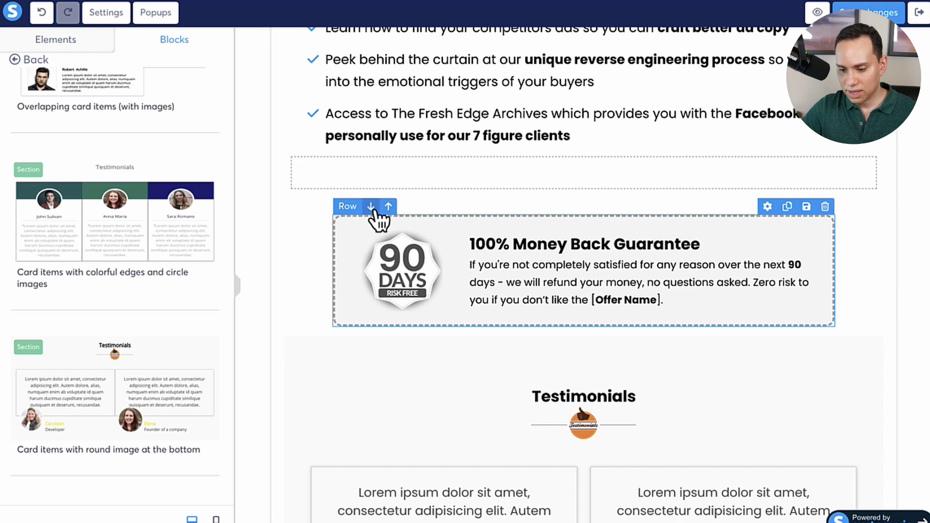
pyautogui.click(371, 208)
pyautogui.click(873, 143)
pyautogui.click(519, 71)
pyautogui.scroll(-2, 371, 235)
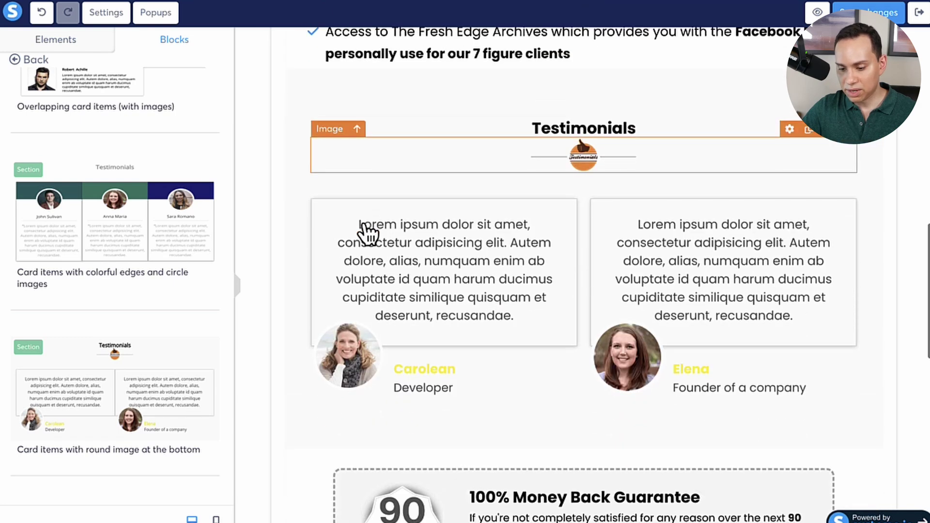
# Step: Delete the small decorative image under the Testimonials heading
pyautogui.scroll(-5, 368, 235)
pyautogui.scroll(6, 529, 238)
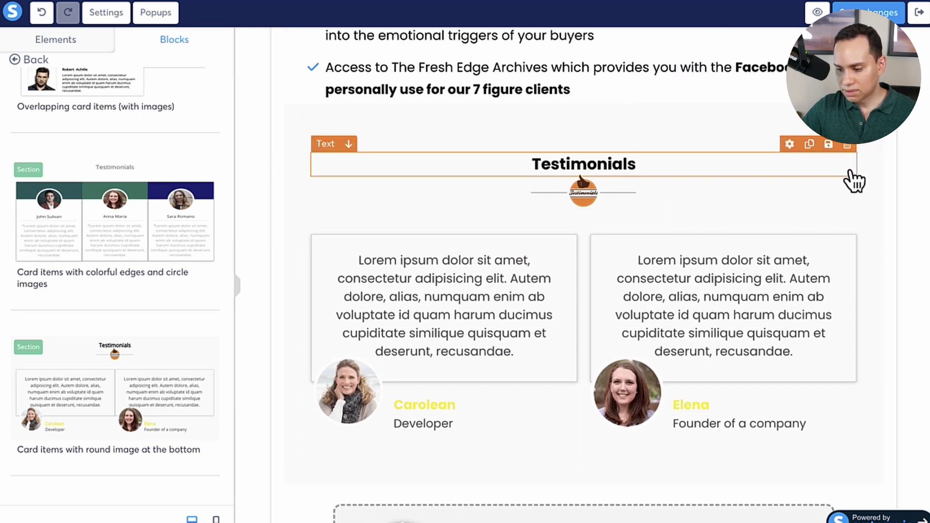
pyautogui.click(827, 191)
pyautogui.press('Delete')
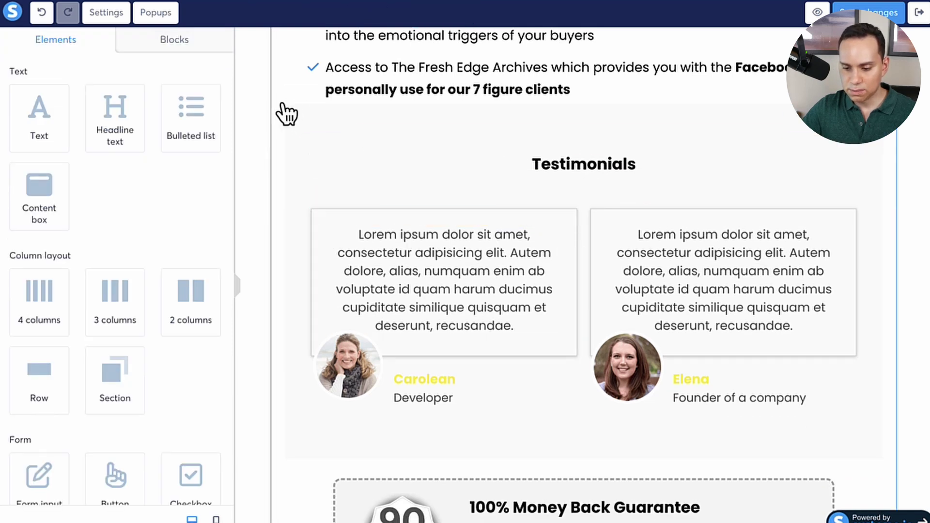
pyautogui.click(298, 145)
pyautogui.scroll(-6, 80, 308)
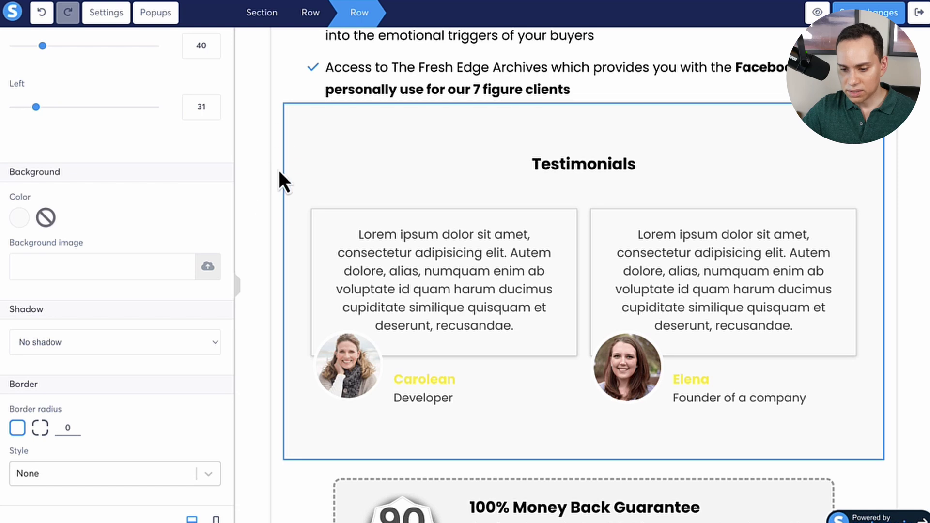
pyautogui.press('Escape')
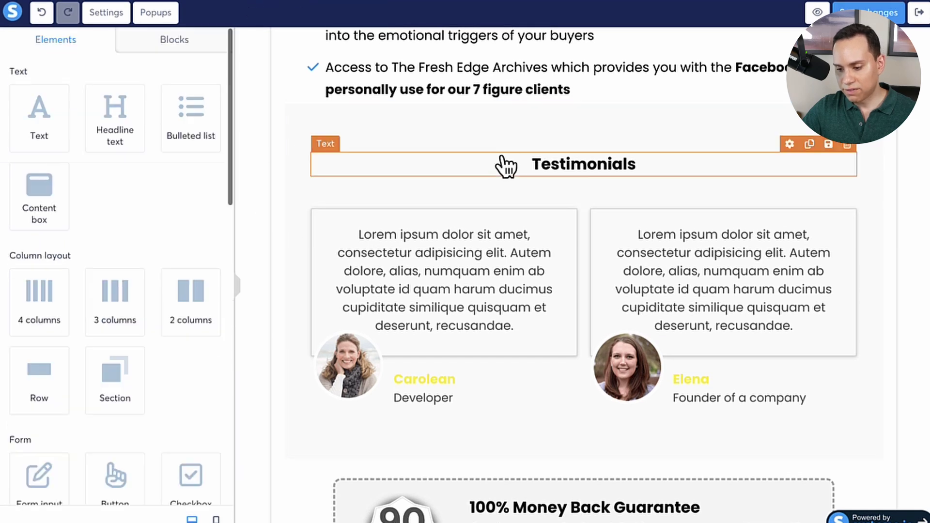
pyautogui.scroll(-4, 507, 165)
pyautogui.scroll(-8, 506, 164)
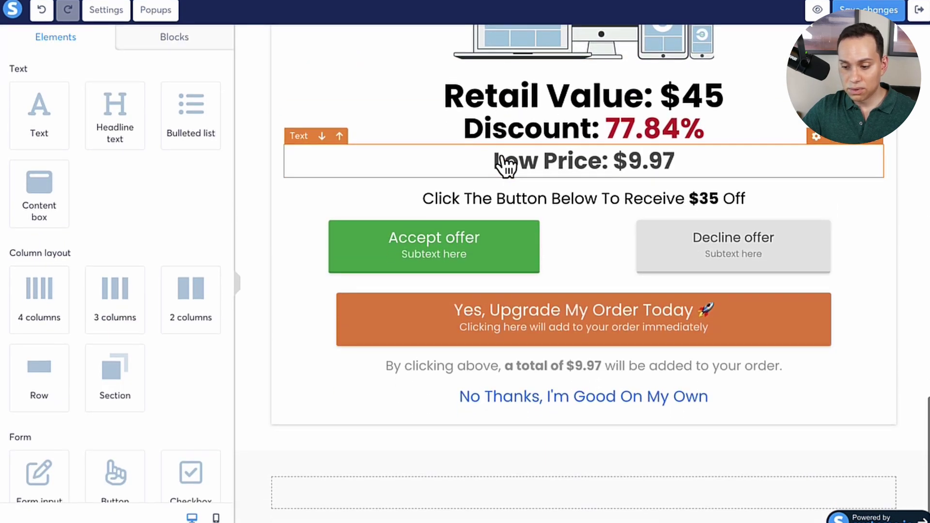
pyautogui.scroll(1, 612, 291)
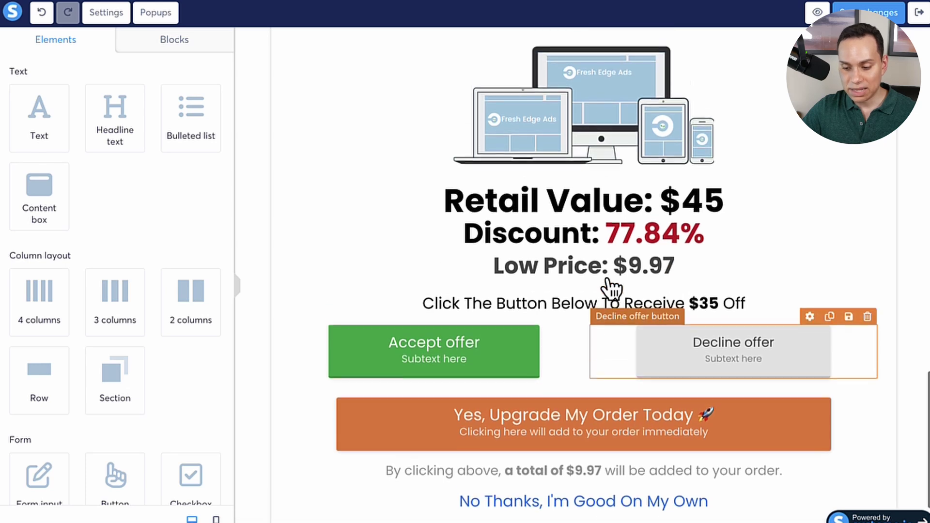
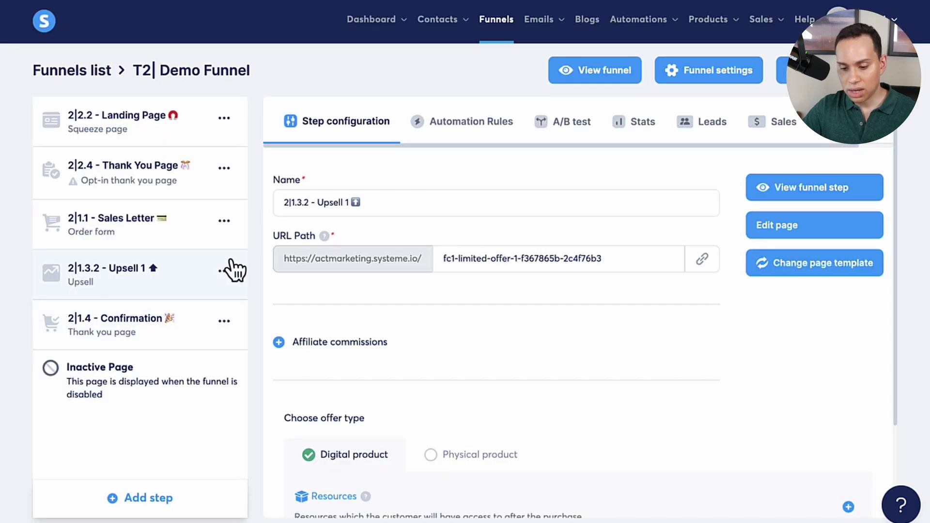
# Step: Open a new price plan entry for the digital product offer in the Upsell 1 step's configuration
pyautogui.scroll(-3, 639, 238)
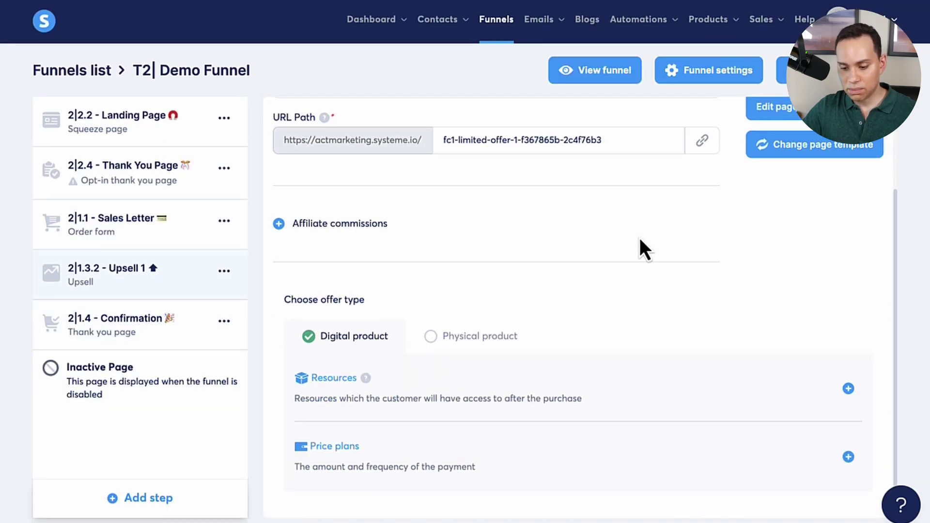
pyautogui.click(849, 458)
pyautogui.scroll(-4, 570, 292)
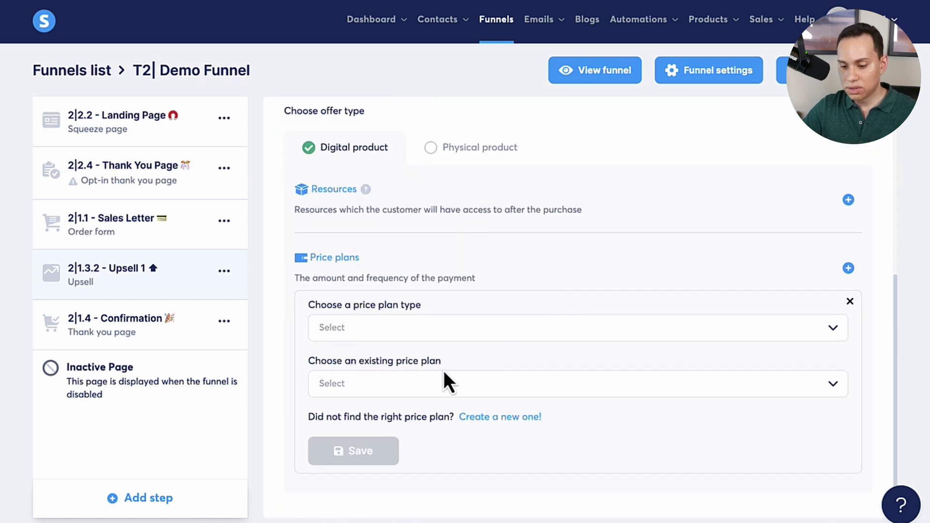
pyautogui.click(422, 329)
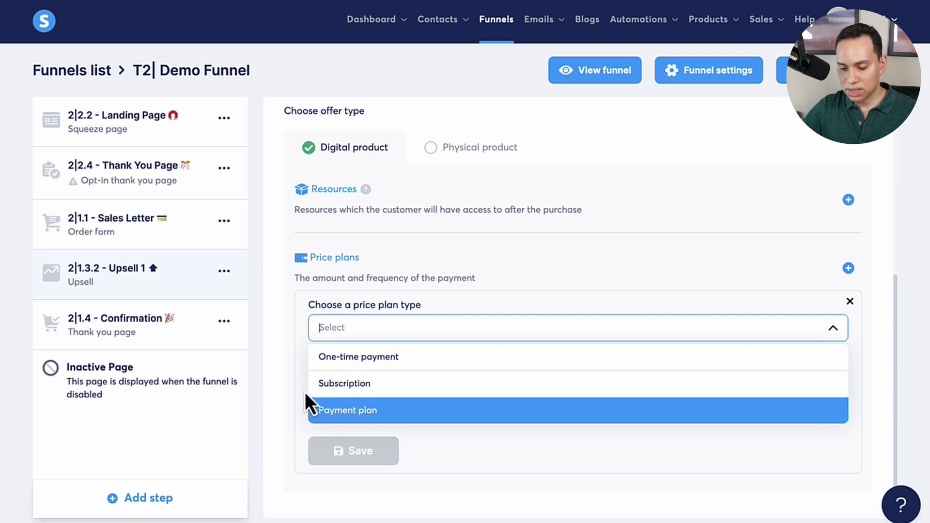
pyautogui.click(286, 364)
pyautogui.click(414, 380)
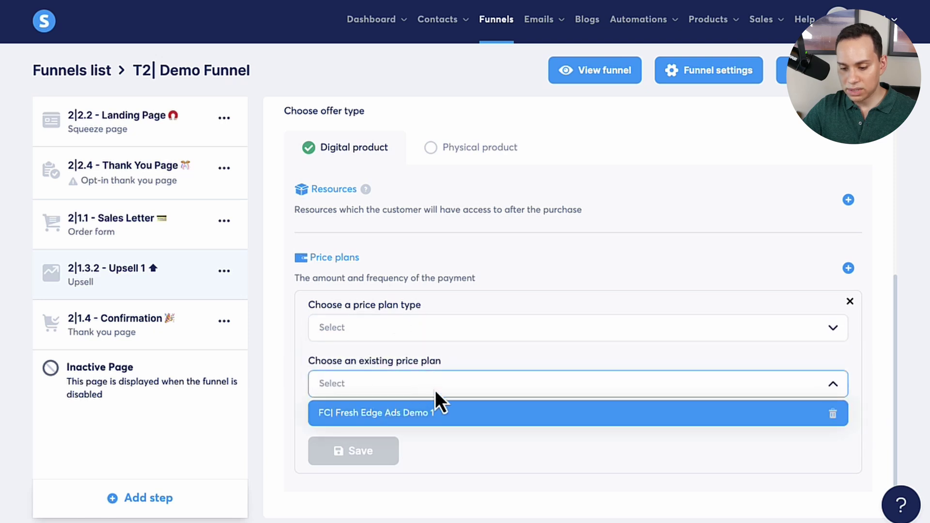
pyautogui.moveTo(402, 420)
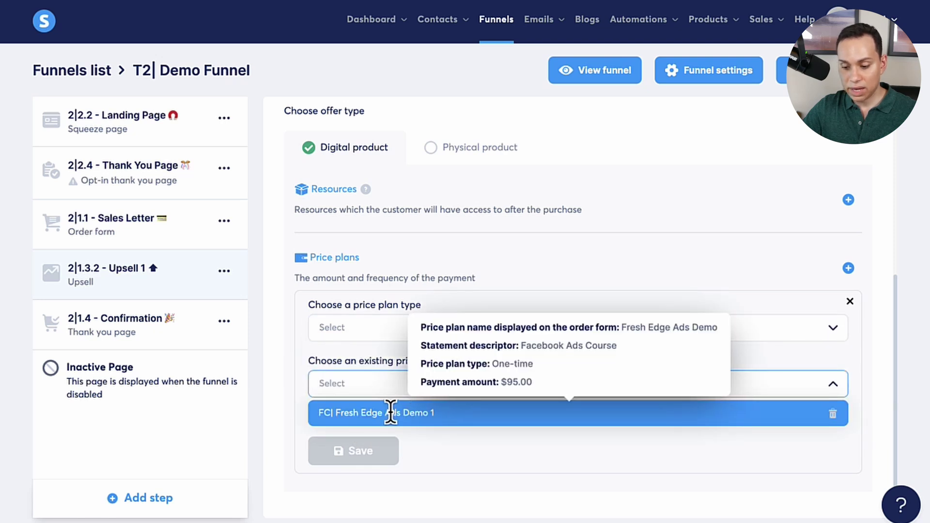
pyautogui.click(483, 414)
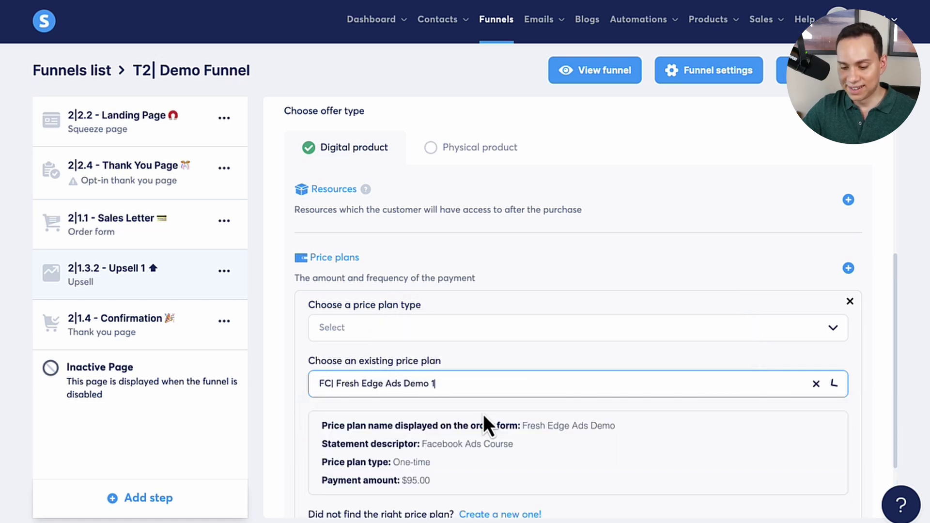
pyautogui.scroll(-2, 402, 418)
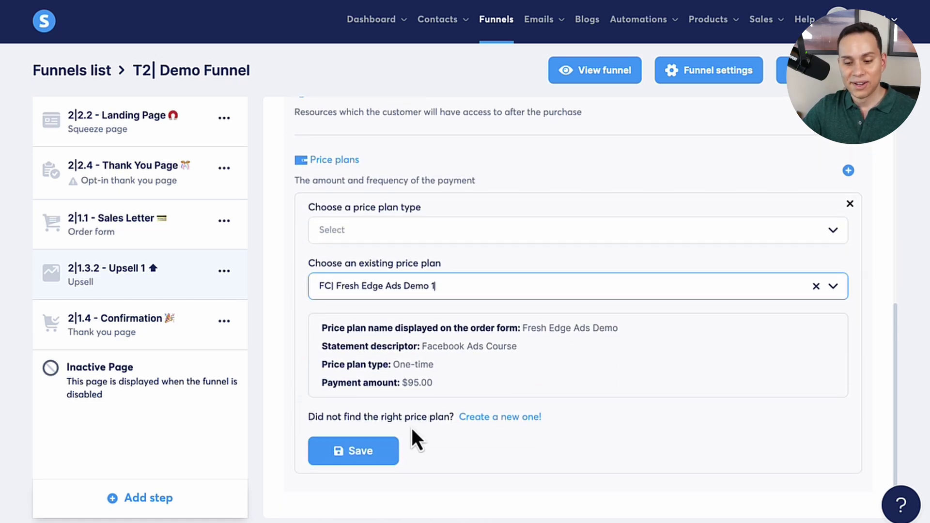
# Step: Fill in a new price plan with order-form name "Facebook Ad Library - 77% Discount", dashboard name "FW| FB Ad Library - $9.97" and statement descriptor "Facebook Ad Library"
pyautogui.click(504, 415)
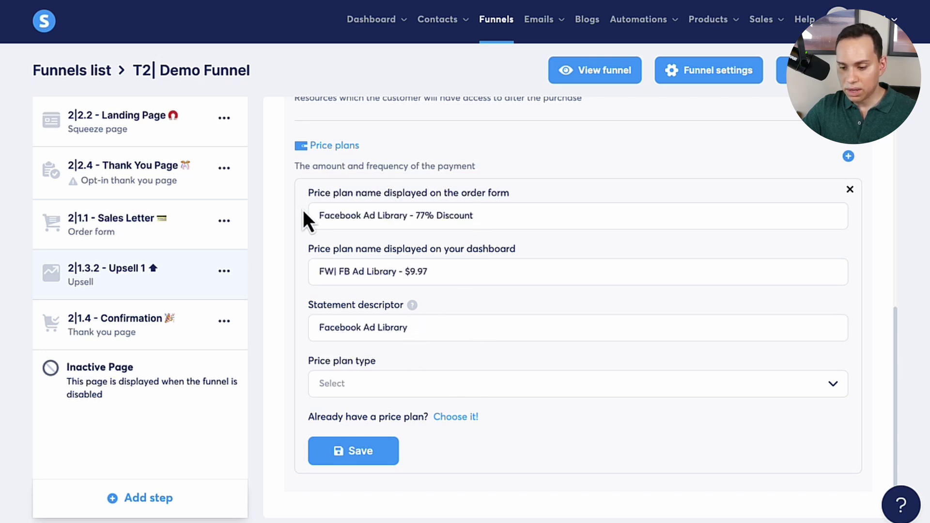
pyautogui.moveTo(421, 215); pyautogui.dragTo(501, 214)
pyautogui.click(501, 213)
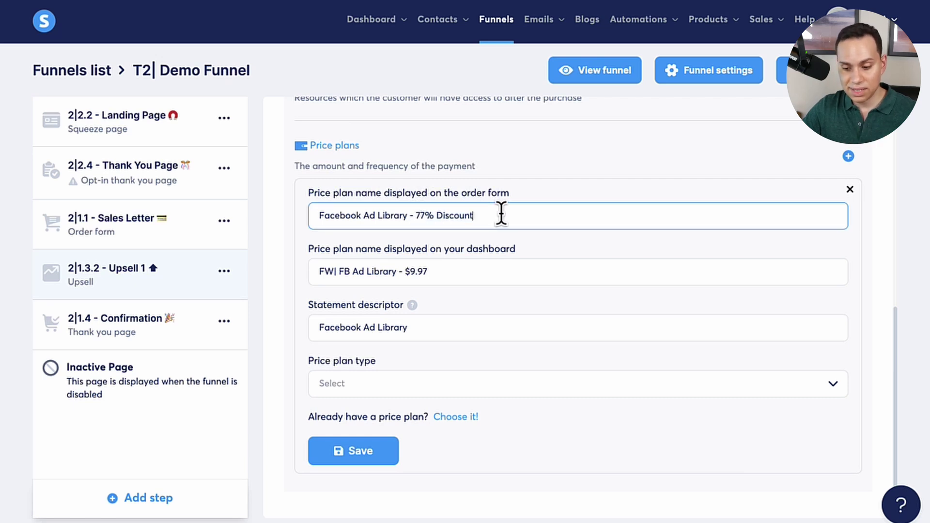
pyautogui.click(437, 273)
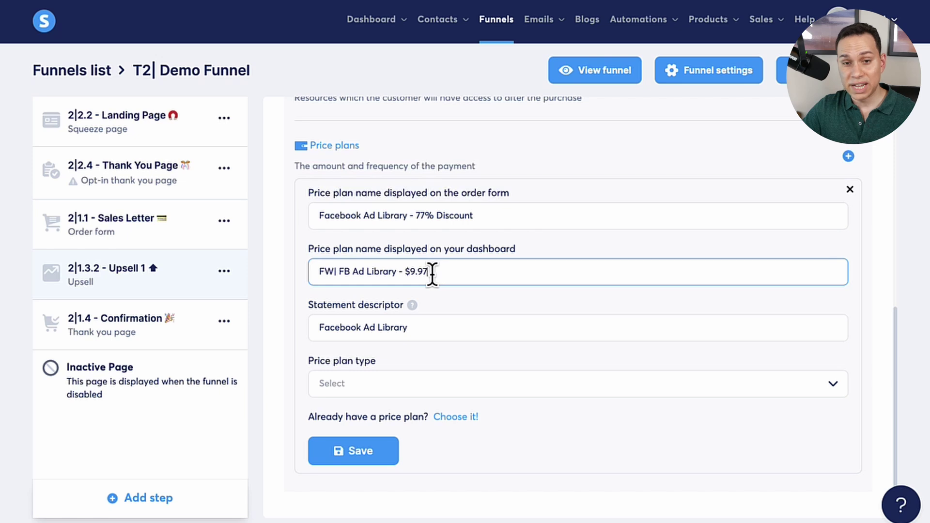
pyautogui.moveTo(432, 275); pyautogui.dragTo(404, 274)
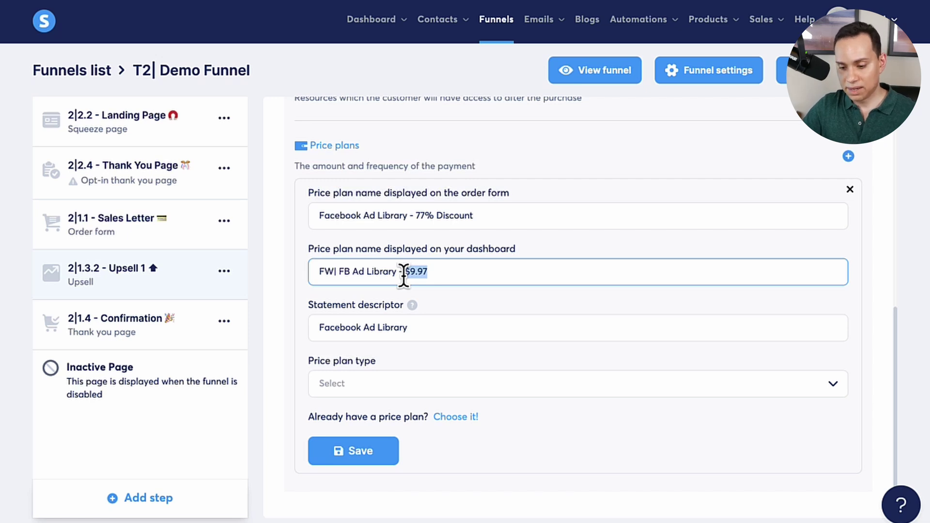
pyautogui.click(434, 328)
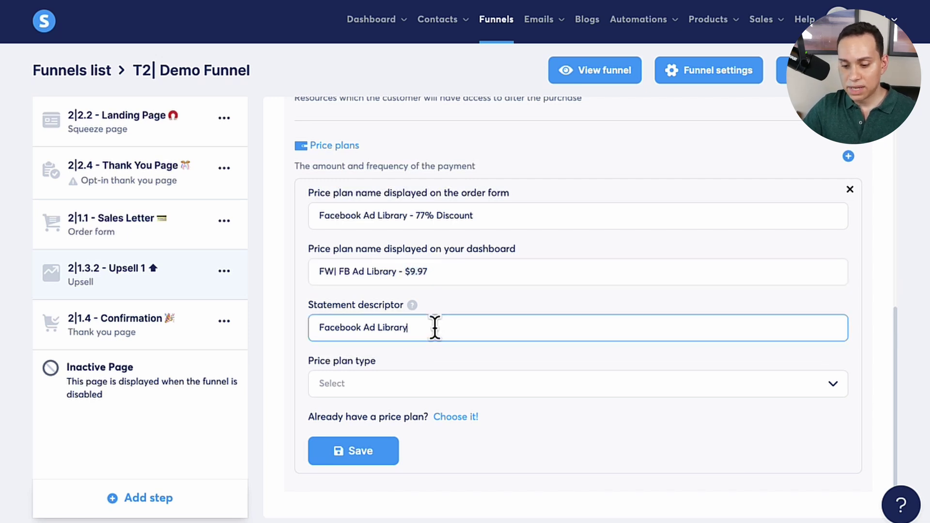
pyautogui.moveTo(435, 329); pyautogui.dragTo(281, 332)
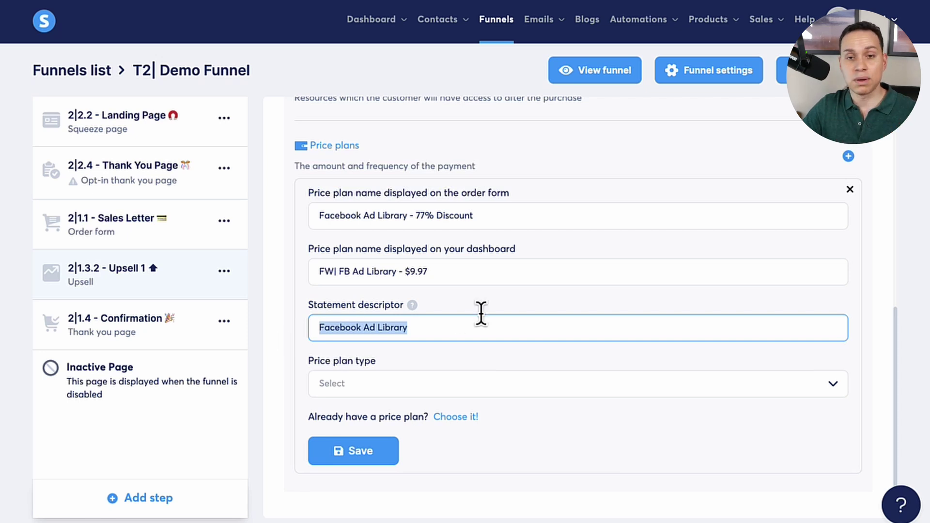
# Step: Set the price plan type to One-time payment with a payment amount of 9.97 usd and save the plan
pyautogui.click(388, 392)
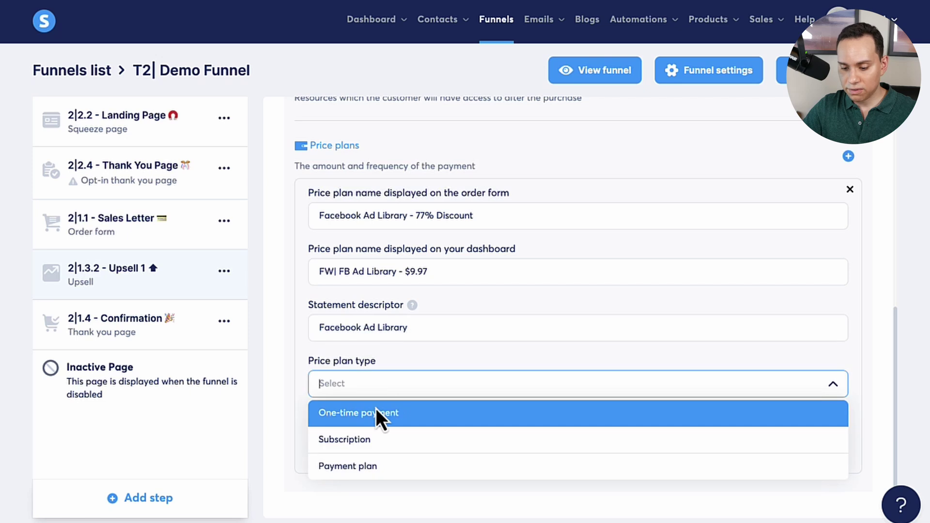
pyautogui.click(384, 413)
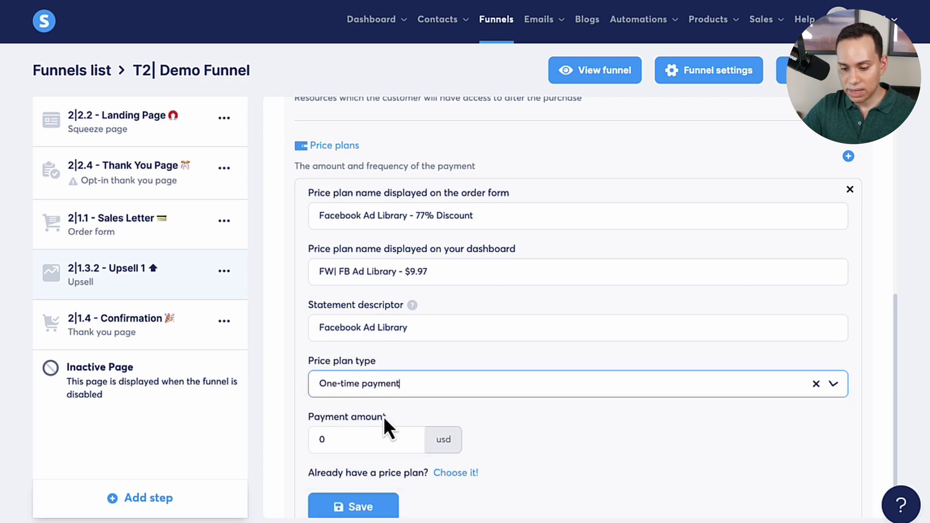
pyautogui.click(364, 438)
pyautogui.write('9.97')
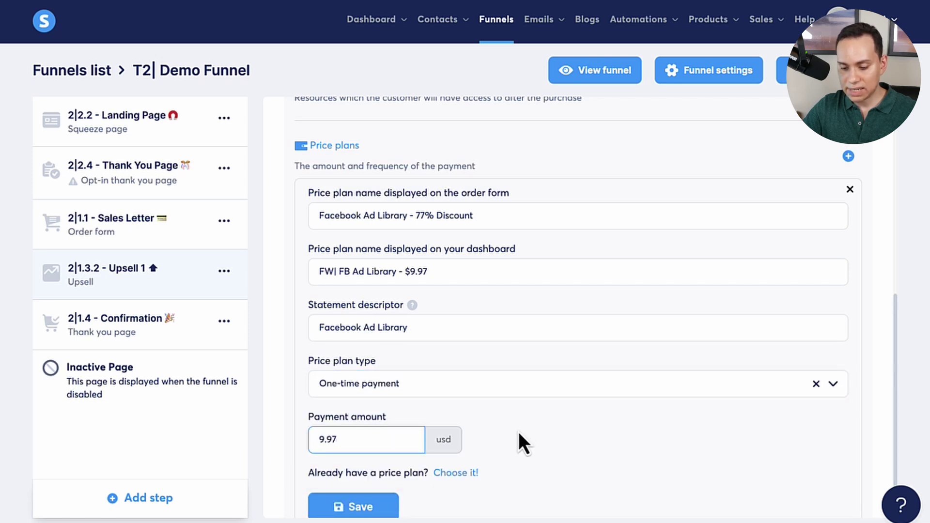
pyautogui.scroll(-1, 518, 432)
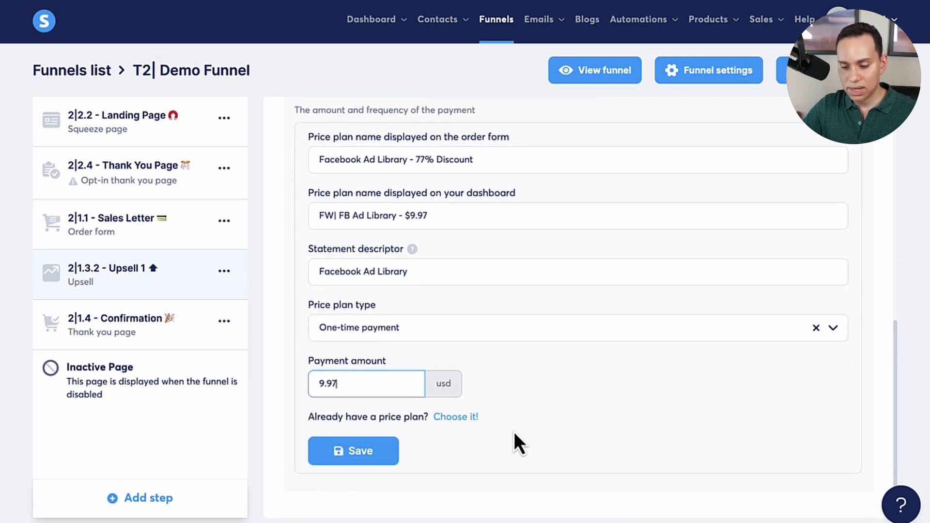
pyautogui.click(379, 456)
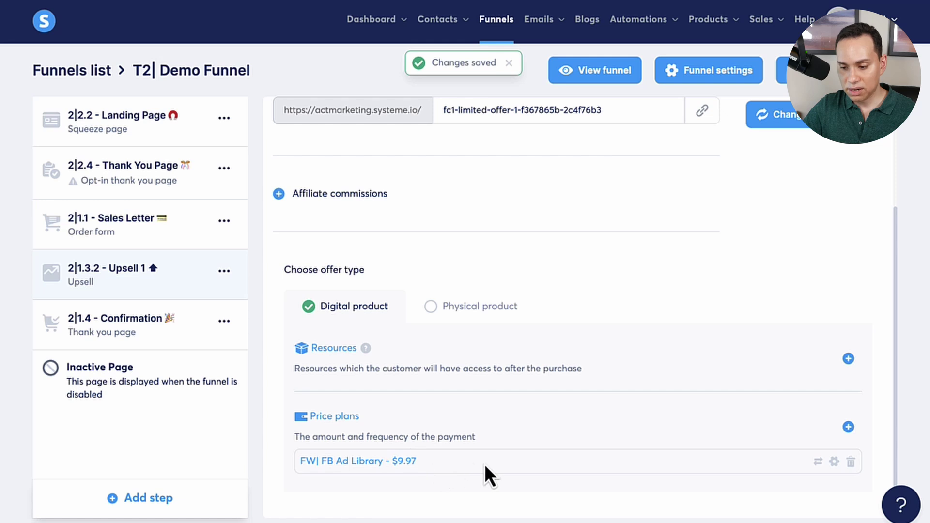
pyautogui.scroll(3, 525, 321)
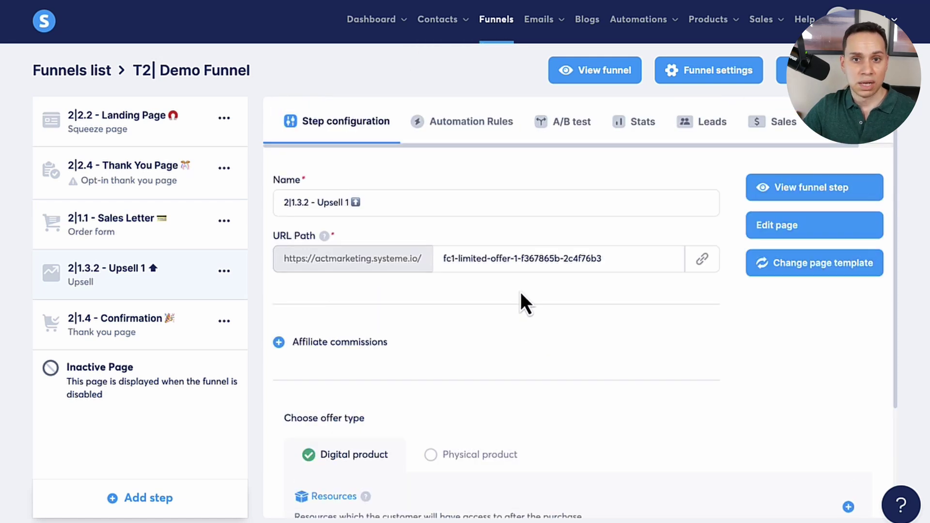
pyautogui.scroll(-3, 520, 291)
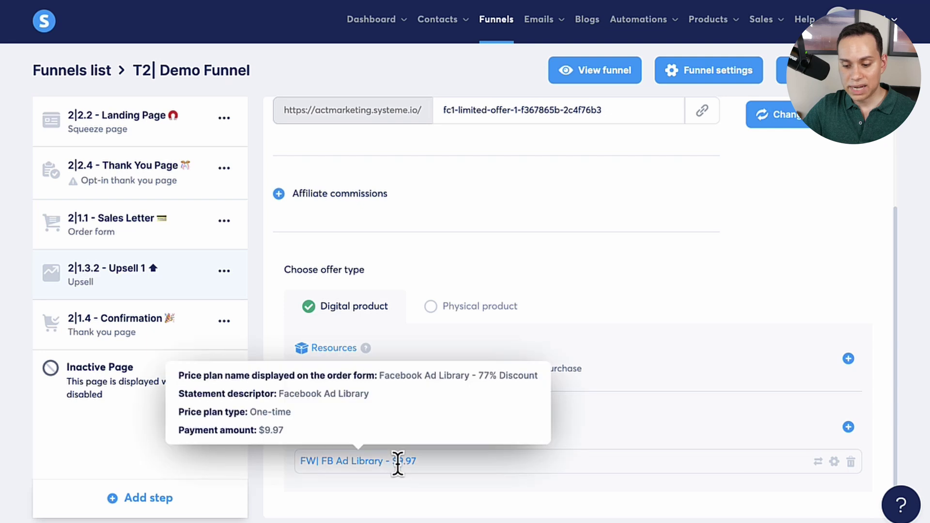
pyautogui.scroll(3, 551, 359)
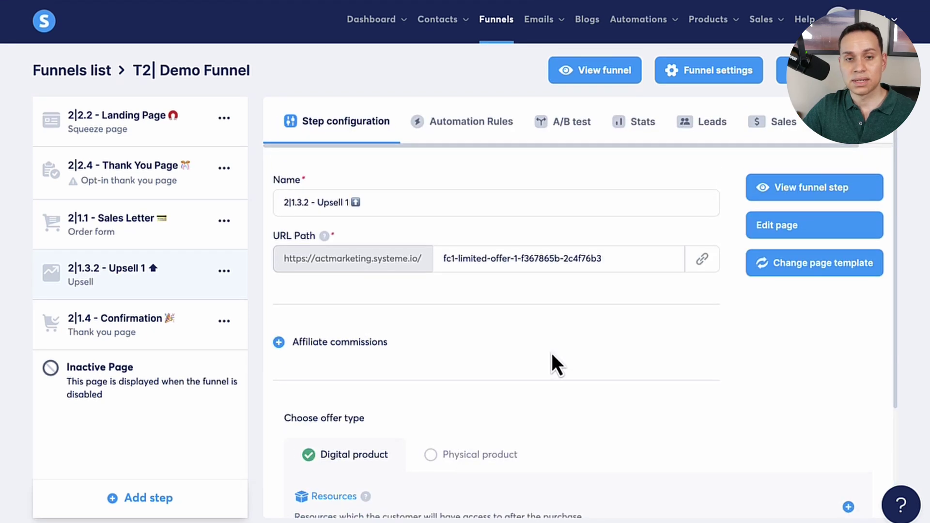